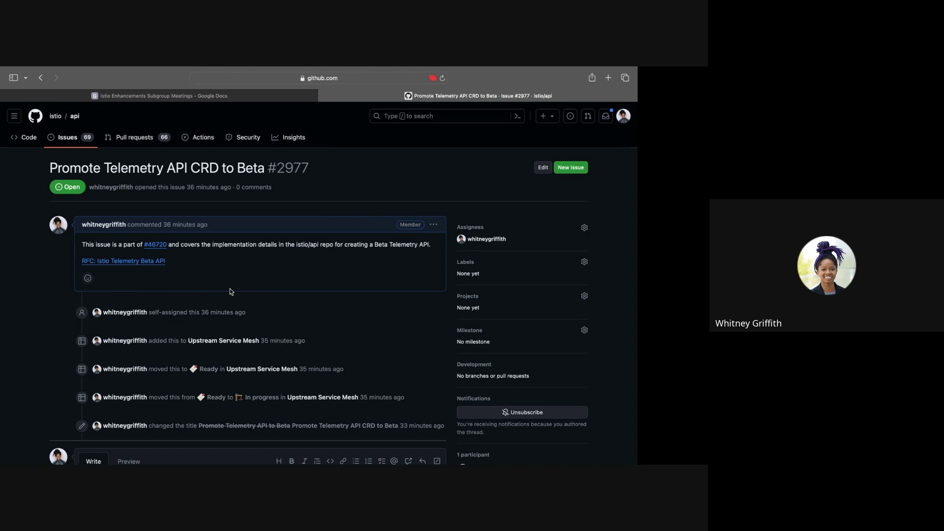
# - Switch from the GitHub issue to the Istio Enhancements Subgroup Meetings notes tab
pyautogui.click(232, 95)
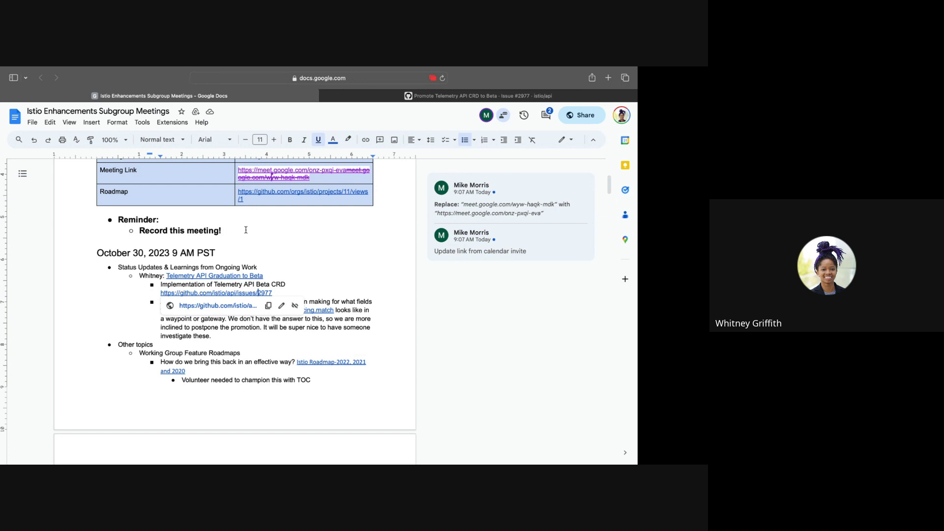
# - Dismiss the issue link preview by clicking back into the Telemetry API status notes
pyautogui.click(281, 285)
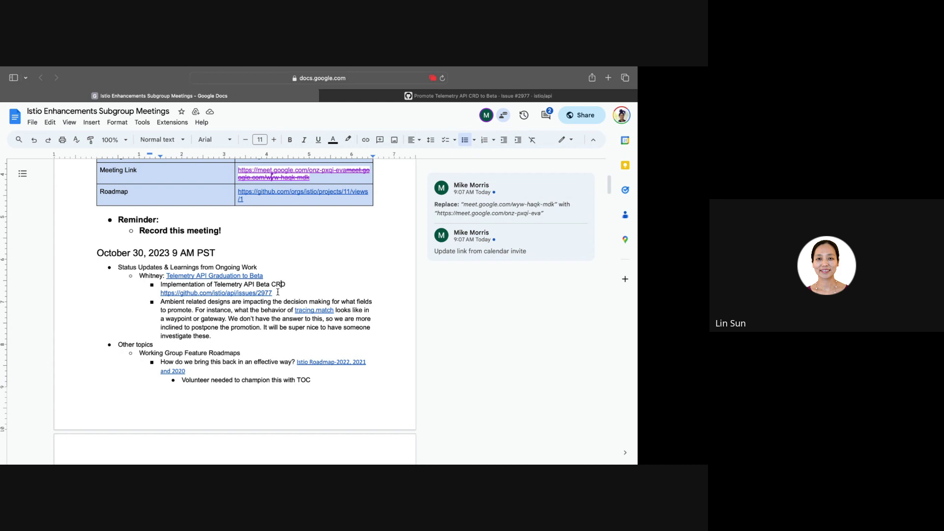
# - Add a nested bullet after the Ambient paragraph reading 'Ambient's focus right now is CNI'
pyautogui.click(225, 337)
pyautogui.press('Return')
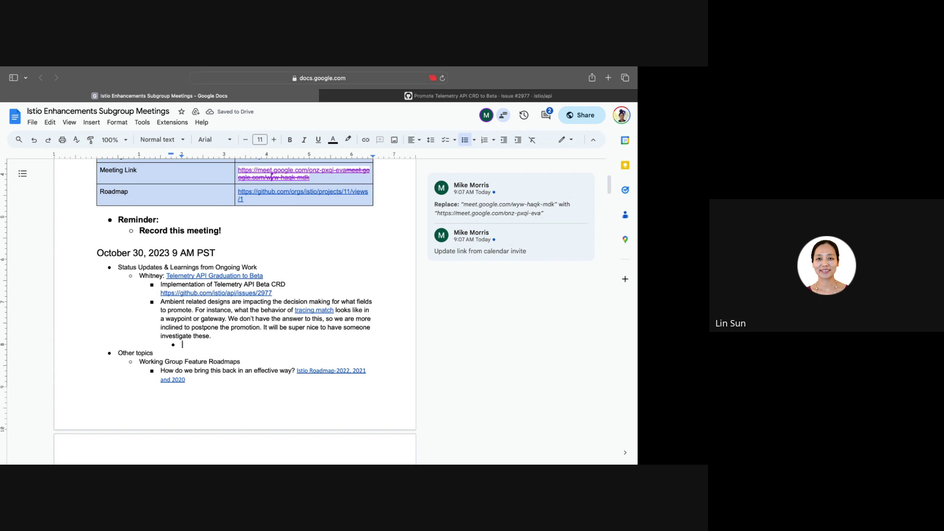
pyautogui.write("Ambient's focus rig")
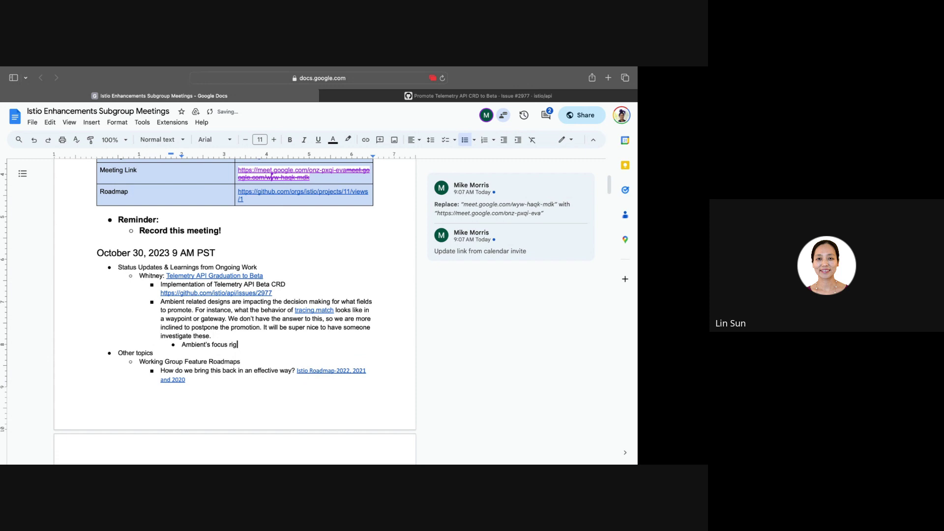
pyautogui.write('ht now is CNI')
# - Add the Ambient sub-bullets 'Ambient WG meeting' and 'Effort to compare sidecar features with Anbient'
pyautogui.press('Return')
pyautogui.write('A')
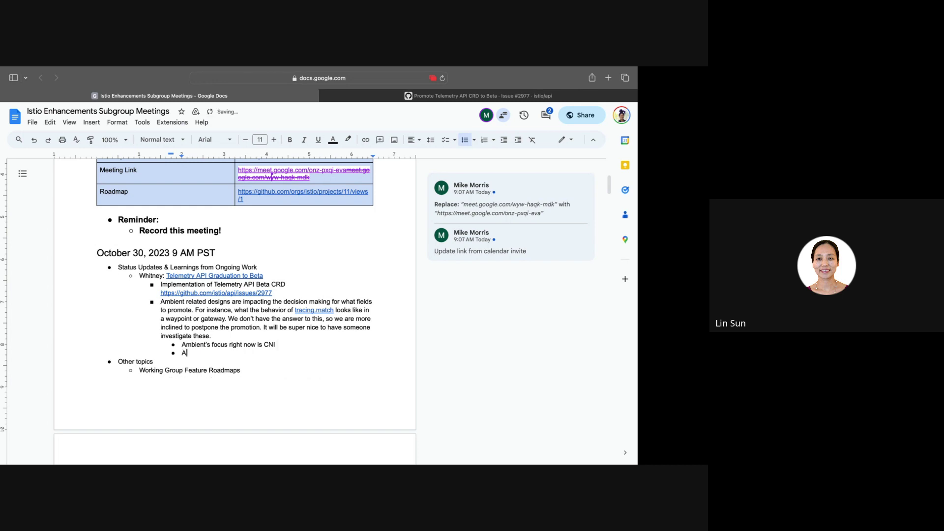
pyautogui.write('mbient WG')
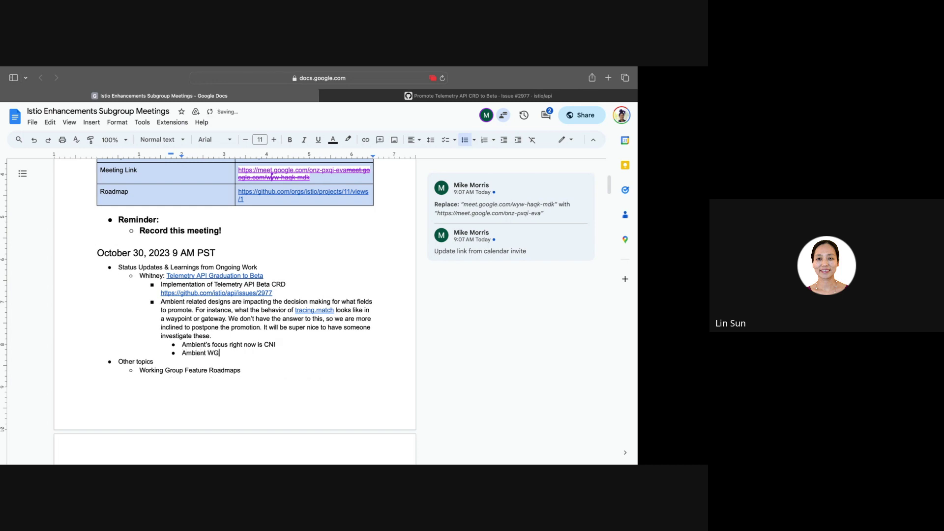
pyautogui.write(' meeting')
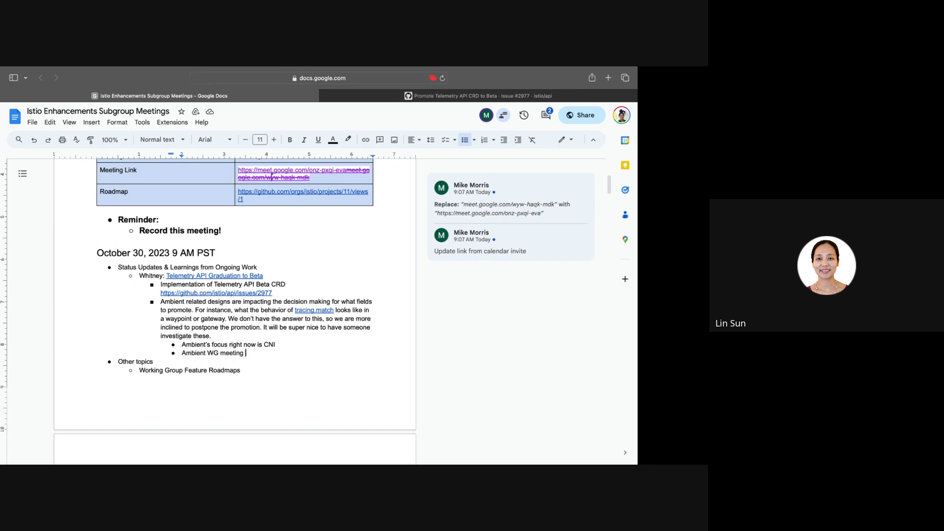
pyautogui.press('Return')
pyautogui.write('Effor')
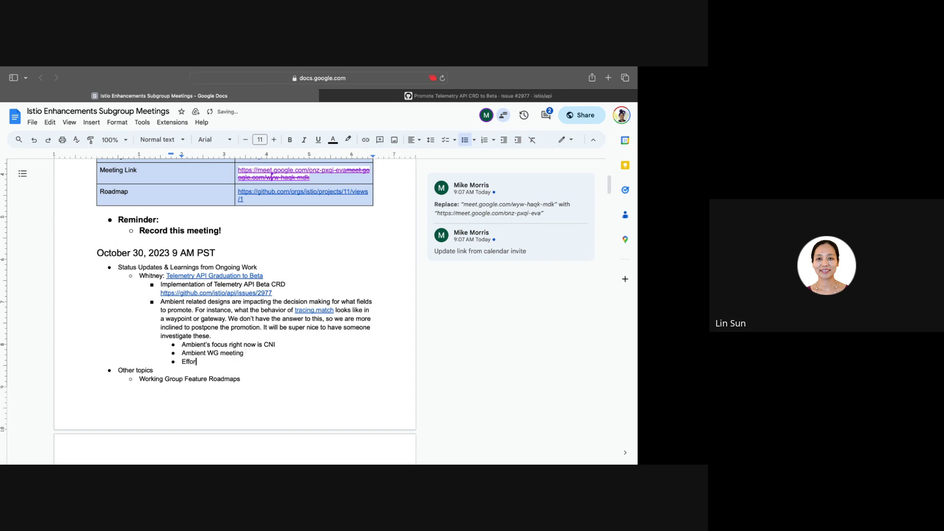
pyautogui.write('t to compare sidecar features with An')
pyautogui.write('bient')
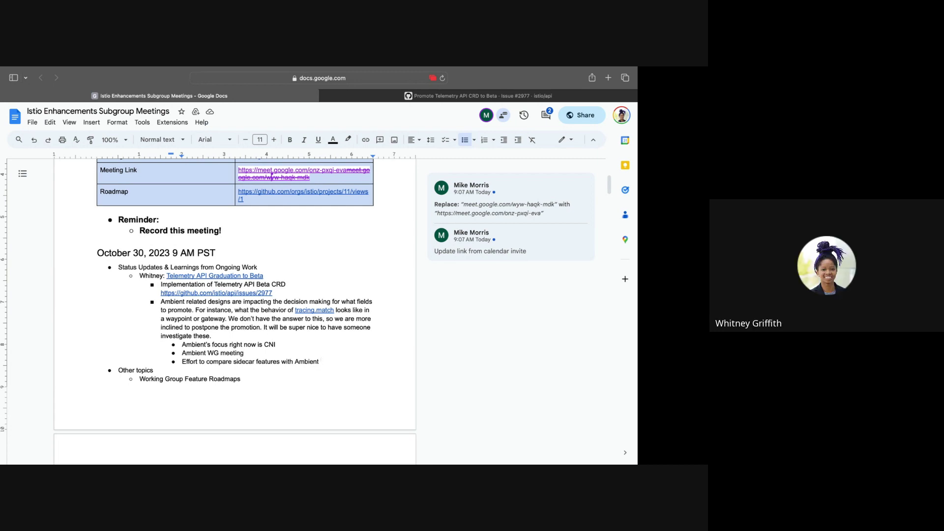
# - Scroll down to the deprecation candidates list ending with Lua and its sidebar comments
pyautogui.scroll(-2, 272, 176)
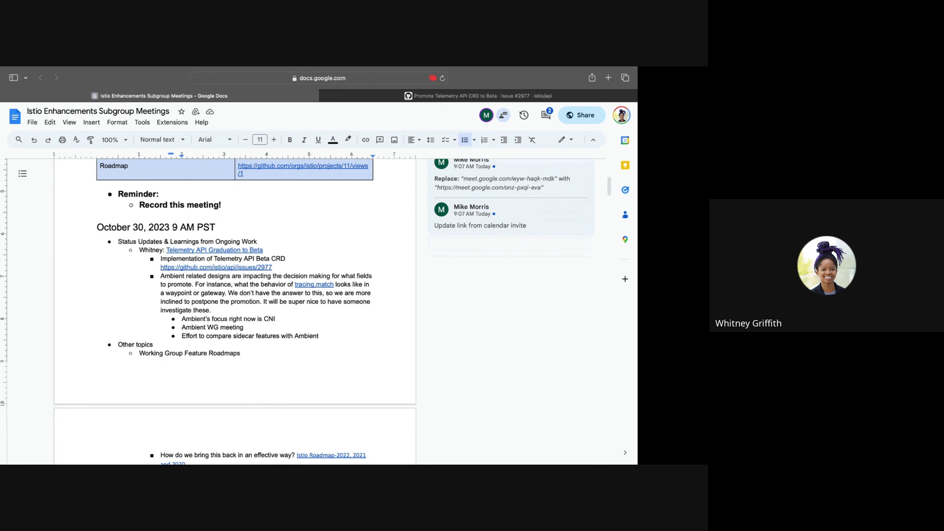
pyautogui.scroll(-2, 235, 309)
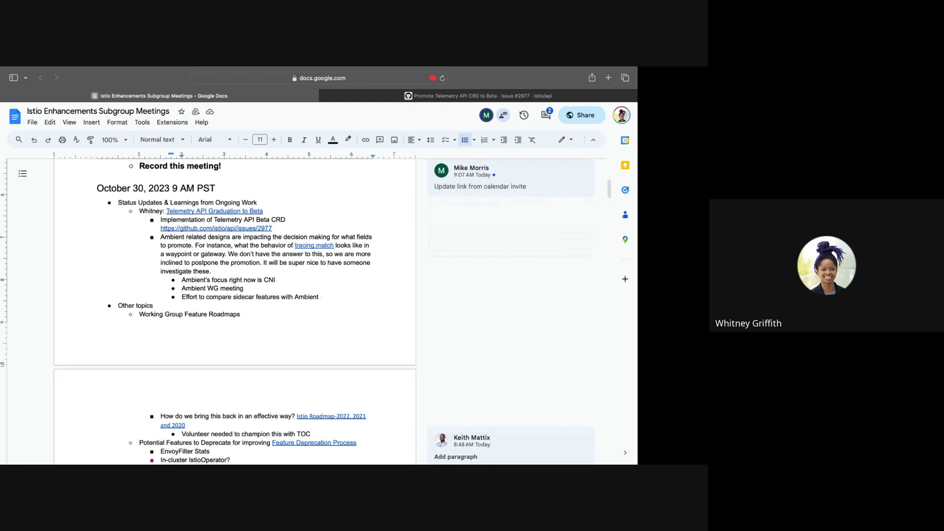
pyautogui.scroll(-1, 235, 310)
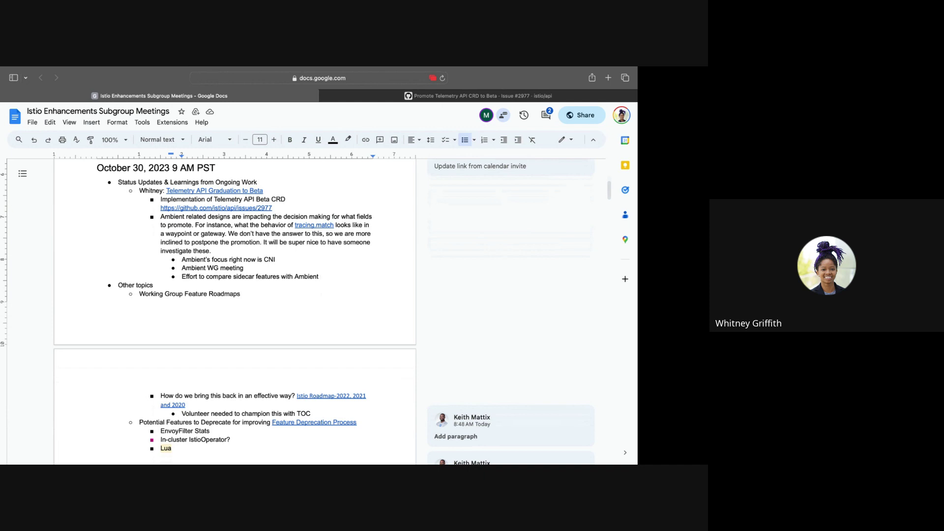
pyautogui.scroll(-2, 235, 310)
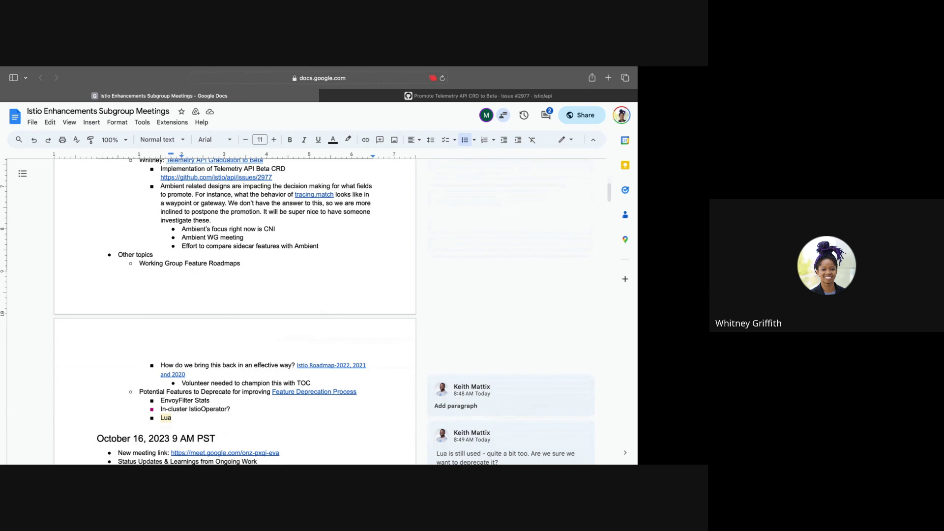
pyautogui.scroll(-4, 99, 308)
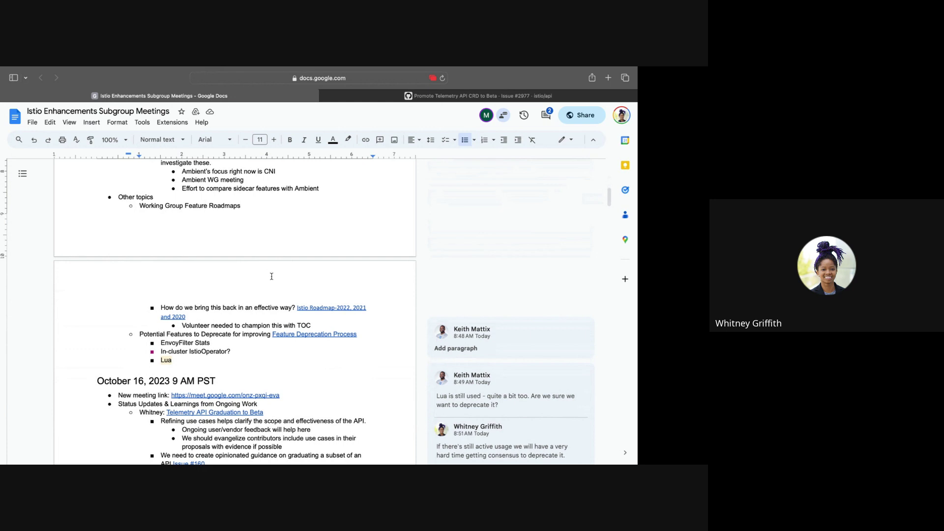
# - Open the 'Istio Roadmap-2022, 2021 and 2020' link and scroll through the Istio 2021 sheet
pyautogui.click(340, 309)
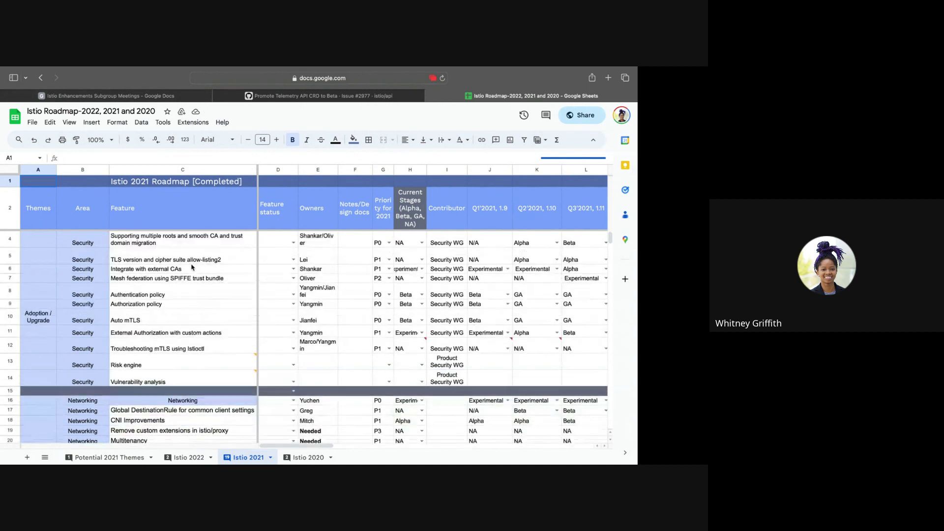
pyautogui.scroll(-1, 192, 267)
# - Switch back to the Istio Enhancements Subgroup Meetings notes at the deprecation discussion
pyautogui.click(180, 96)
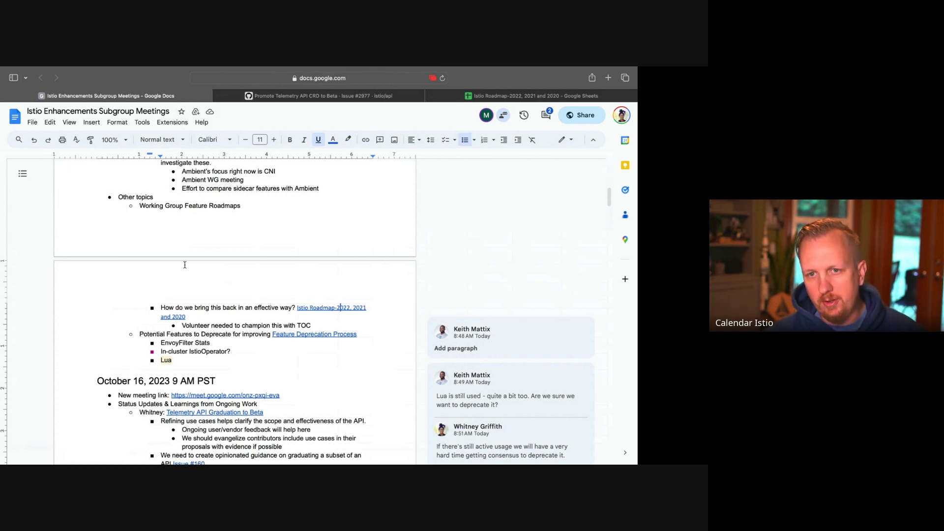
# - Add an outdented bullet 'What outcomes are we looking for?' after the TOC volunteer note
pyautogui.click(310, 326)
pyautogui.press('Return')
pyautogui.hotkey('shift', 'Tab')
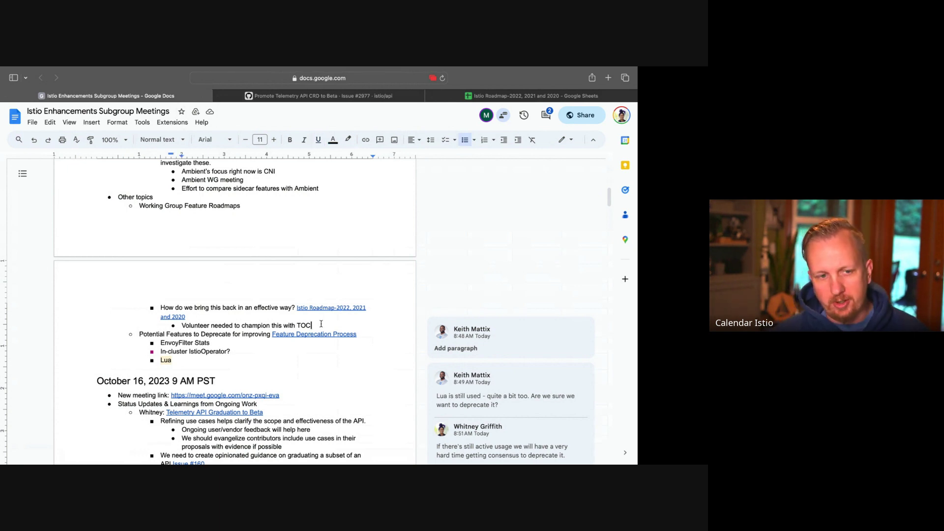
pyautogui.write('What outc')
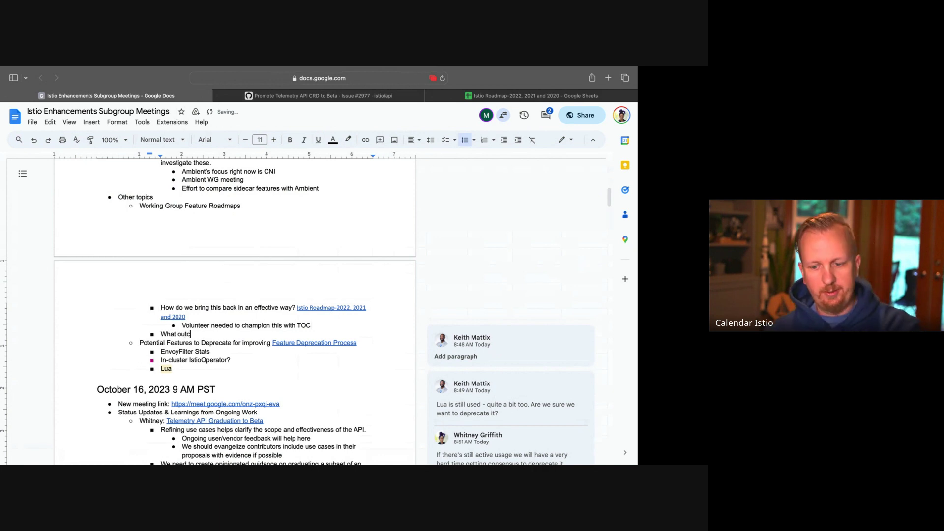
pyautogui.write('omes are we loo')
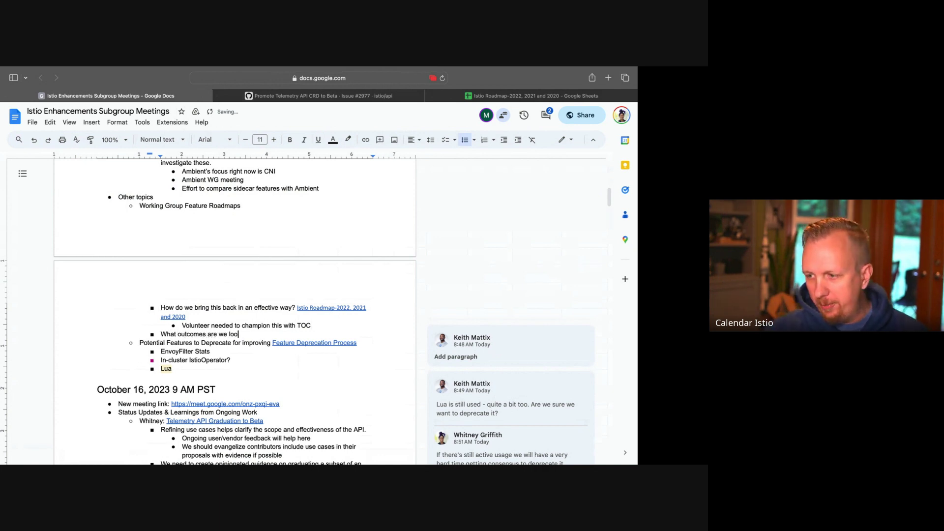
pyautogui.write('king for?')
# - Add a nested line under the TOC volunteer note naming the volunteer
pyautogui.click(338, 326)
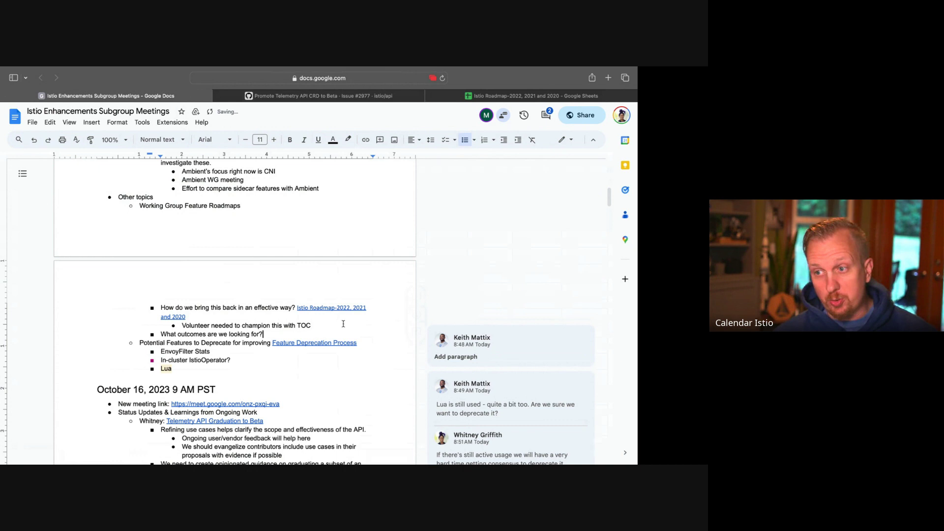
pyautogui.press('Return')
pyautogui.press('Tab')
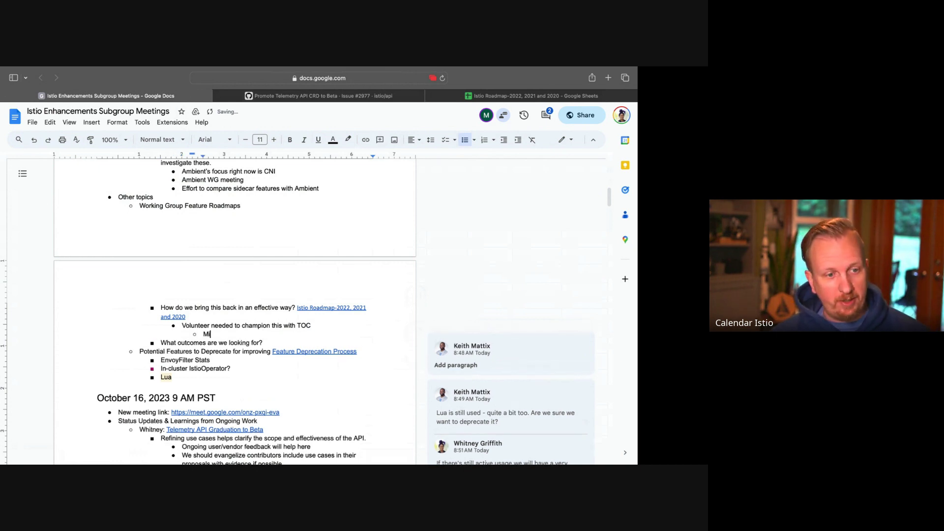
pyautogui.write('Mitch')
pyautogui.scroll(-1, 320, 310)
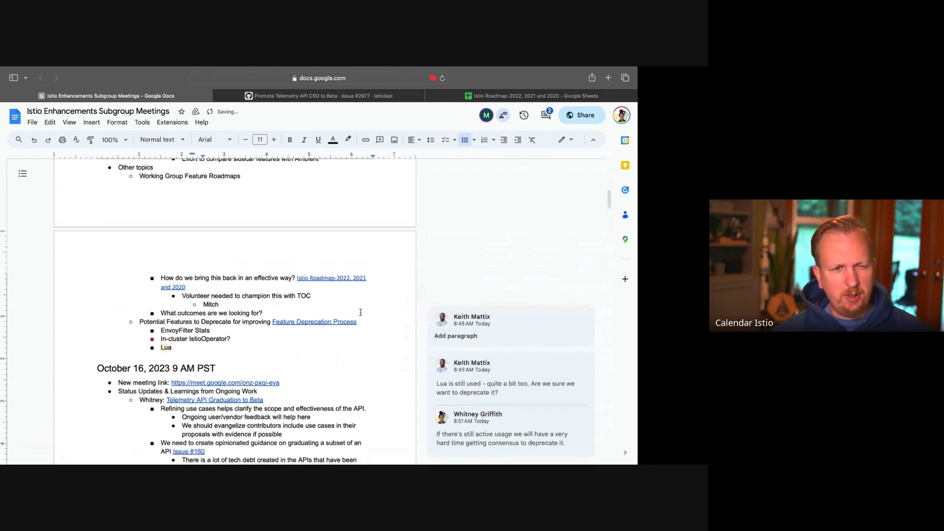
# - Note 'In the past we missed all of the roadmap' and split off 'TOC didn't have time to review the roadmaps'
pyautogui.click(278, 316)
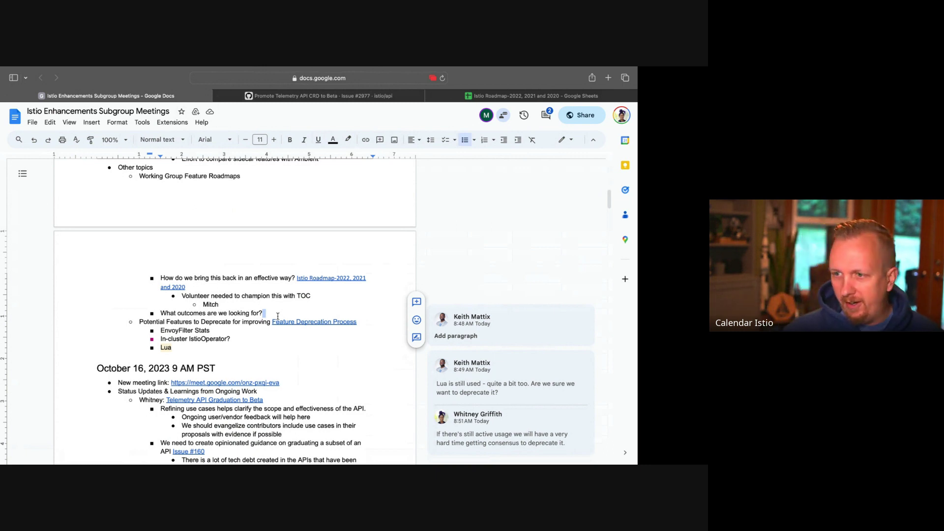
pyautogui.press('Return')
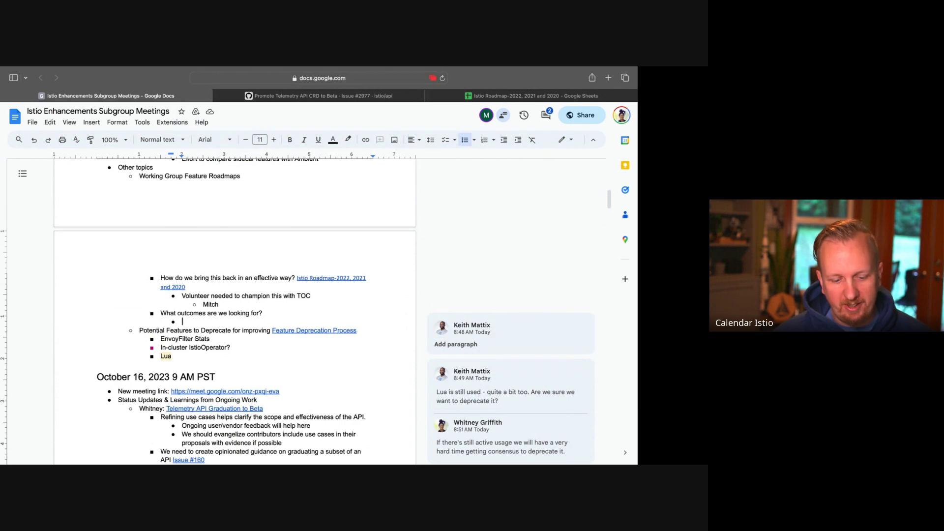
pyautogui.write('In the past we ')
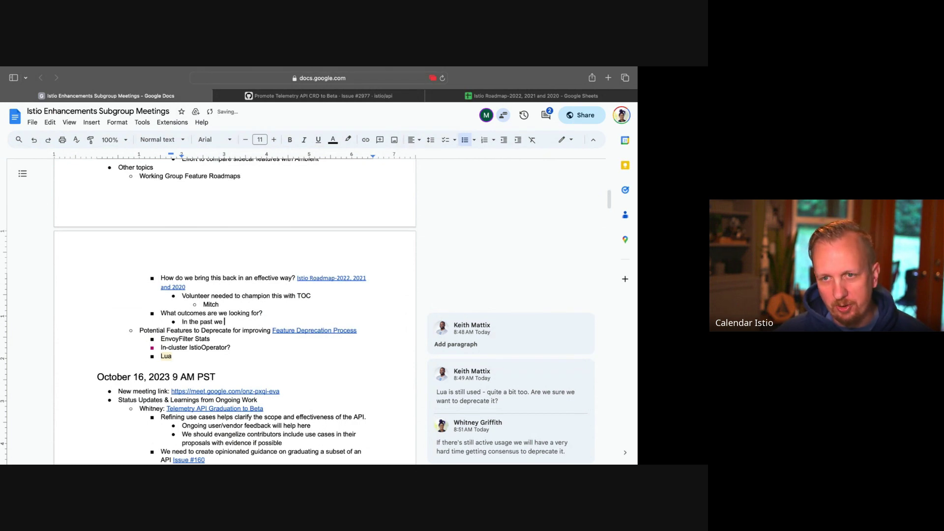
pyautogui.write('missed all of the')
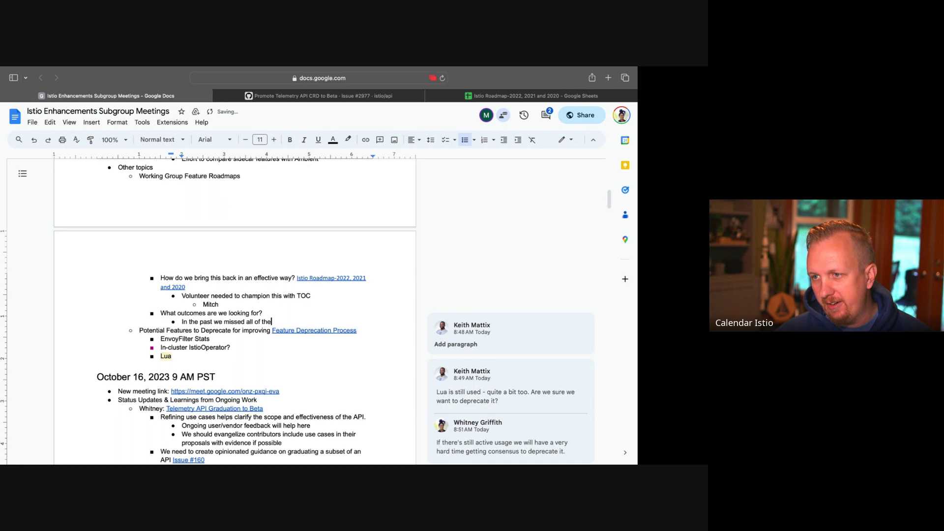
pyautogui.write(' ro')
pyautogui.press('BackSpace')
pyautogui.press('BackSpace')
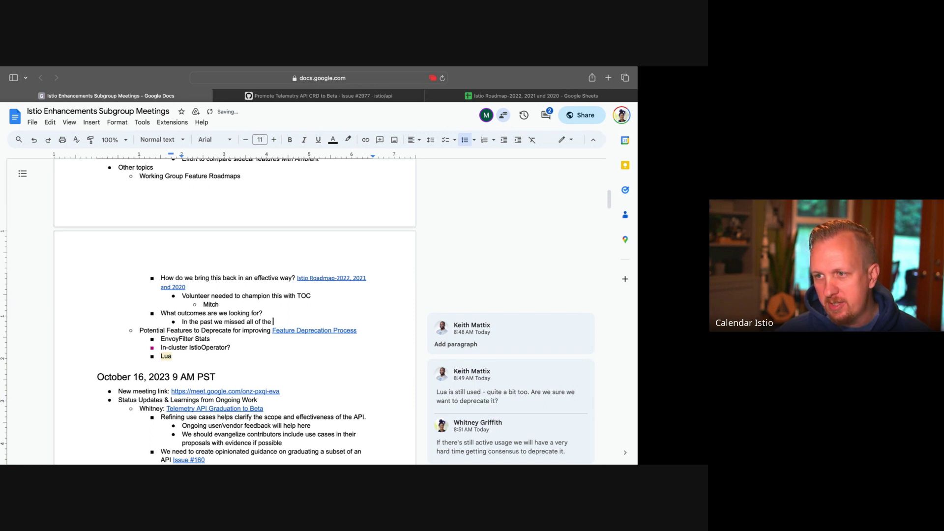
pyautogui.write('roadmap')
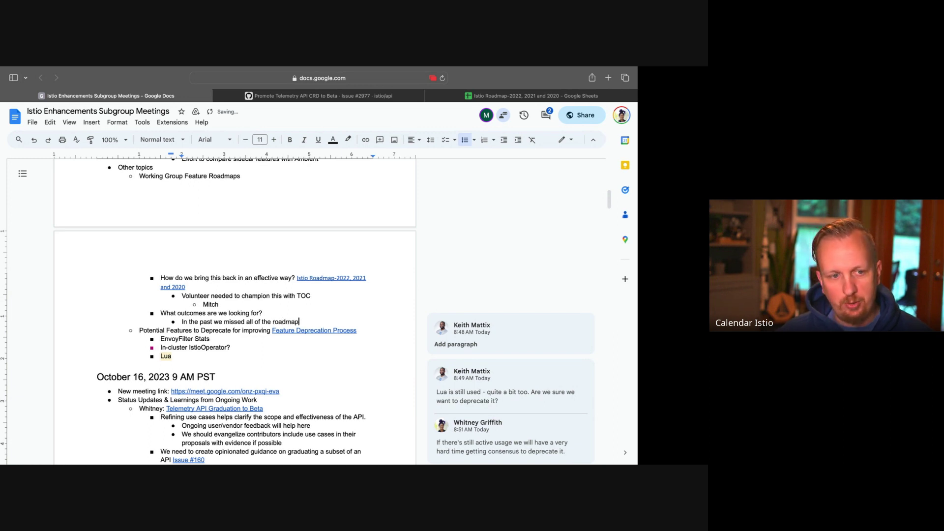
pyautogui.write(', TOC')
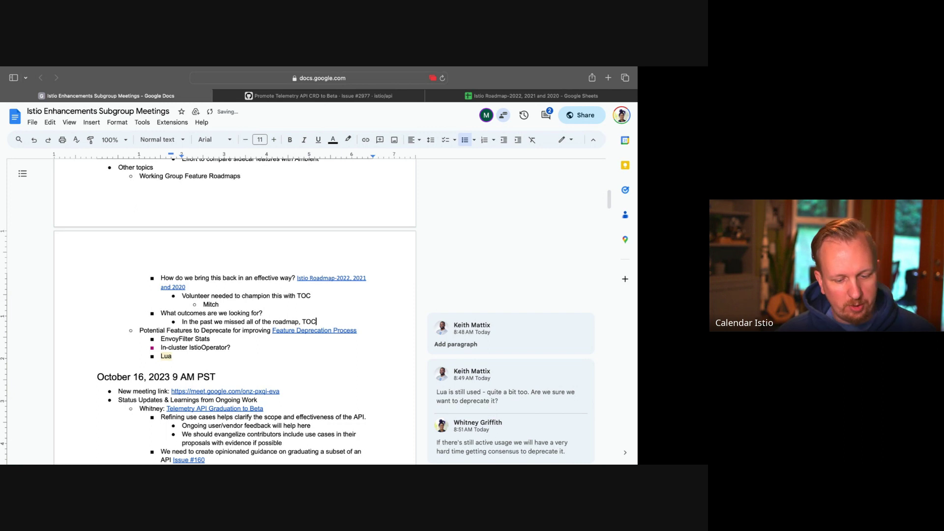
pyautogui.write(" didn't ha")
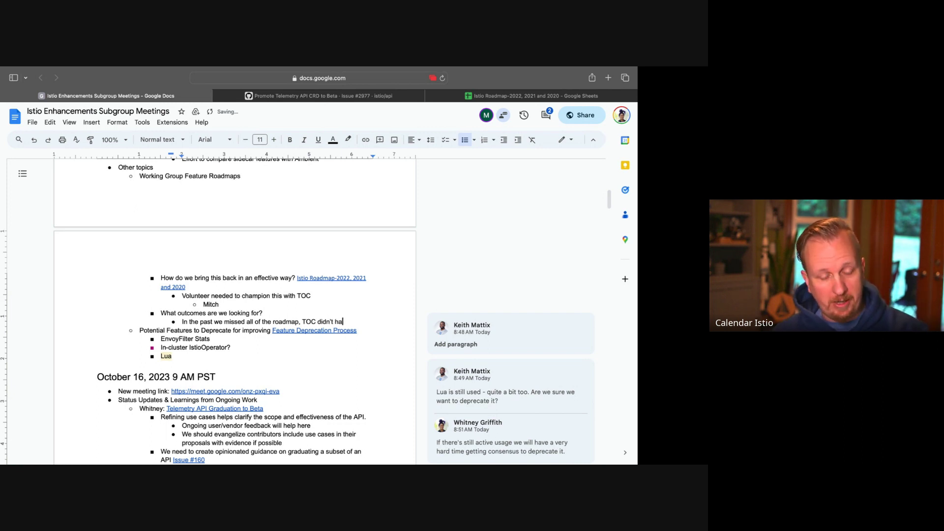
pyautogui.write('ve time to rev')
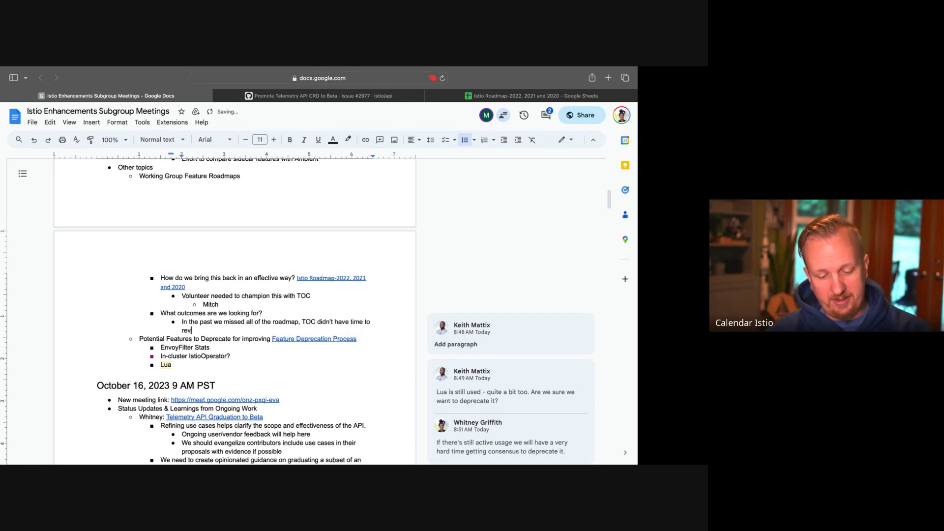
pyautogui.write('iew the roadmaps')
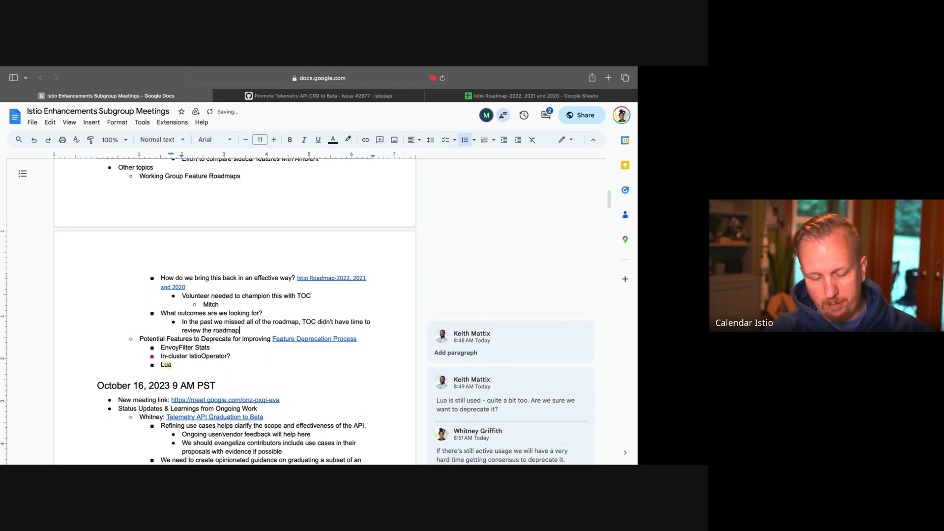
pyautogui.click(302, 322)
pyautogui.press('BackSpace')
pyautogui.press('BackSpace')
pyautogui.press('Return')
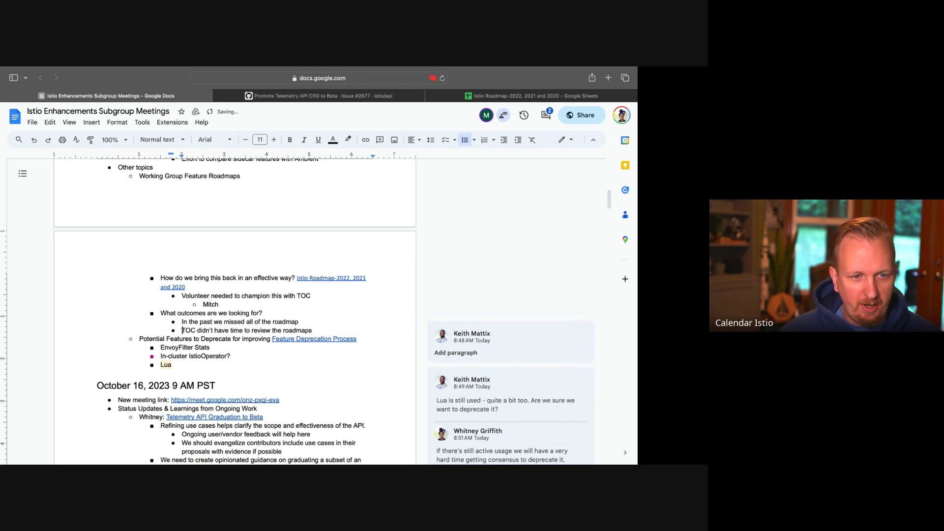
# - Extend the TOC remark with 'that WG leads put a lot of time in' and nest it
pyautogui.click(333, 331)
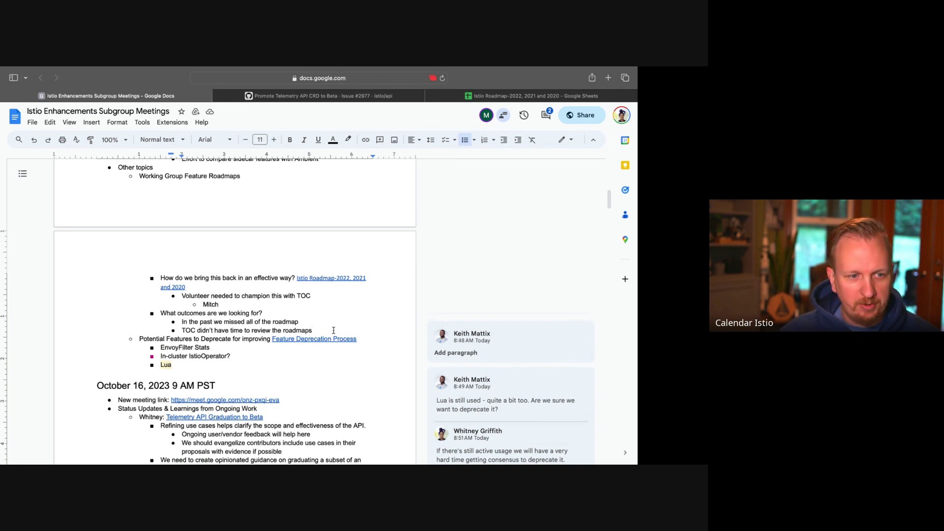
pyautogui.write('that WG')
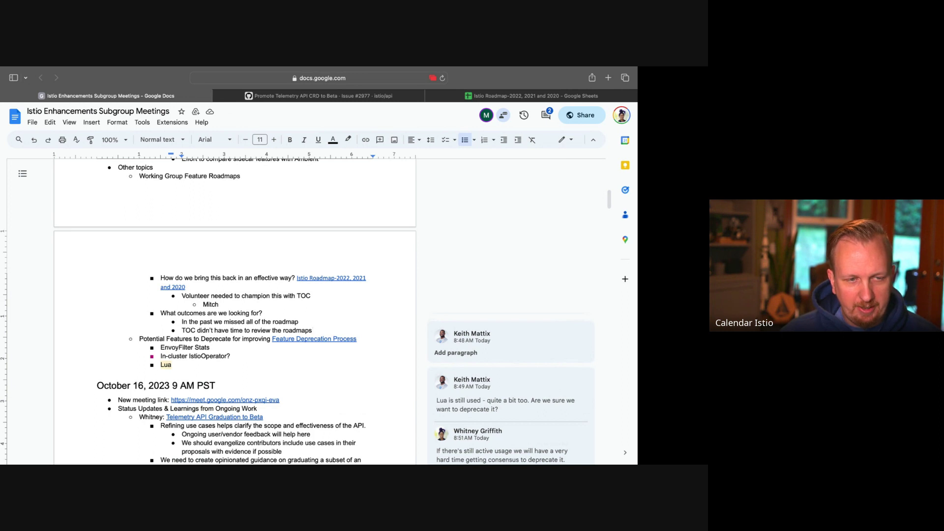
pyautogui.write(' le')
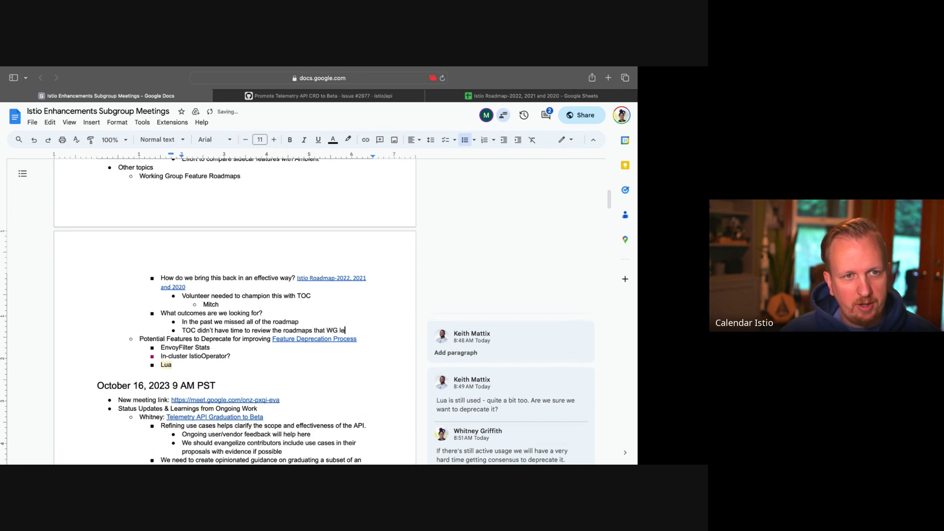
pyautogui.write('ads put a ')
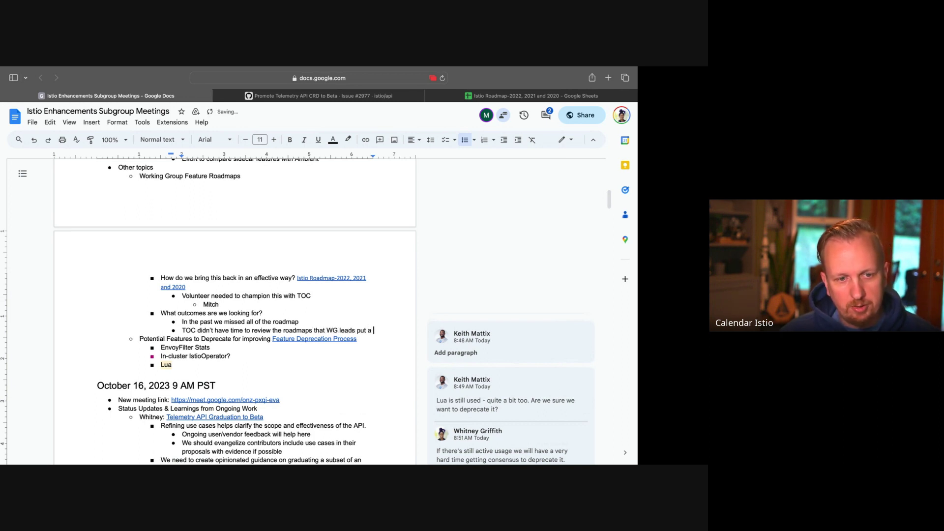
pyautogui.write('lot of time in')
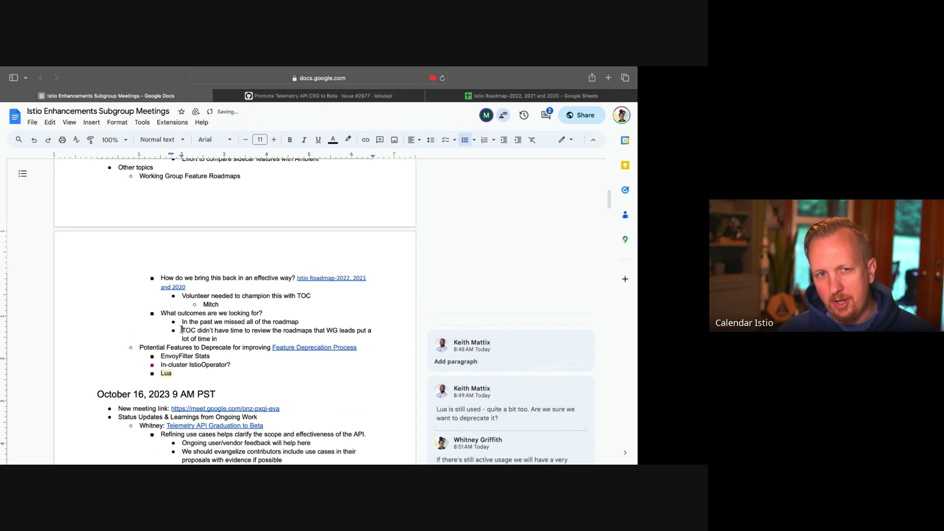
pyautogui.press('Tab')
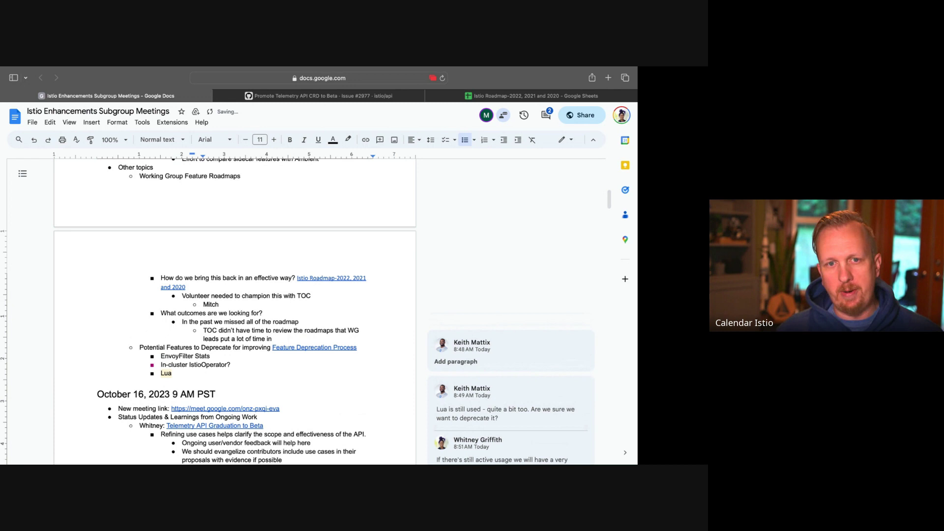
pyautogui.press('Return')
pyautogui.hotkey('shift', 'Tab')
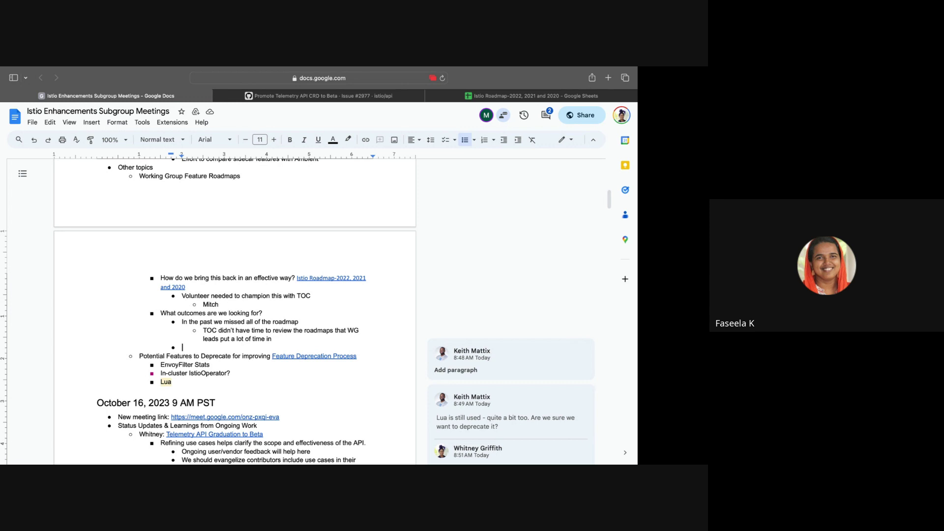
# - Write 'Can the TOC give us input on what features to focus on', inserting 'just' before 'give'
pyautogui.write('Can the TOC ')
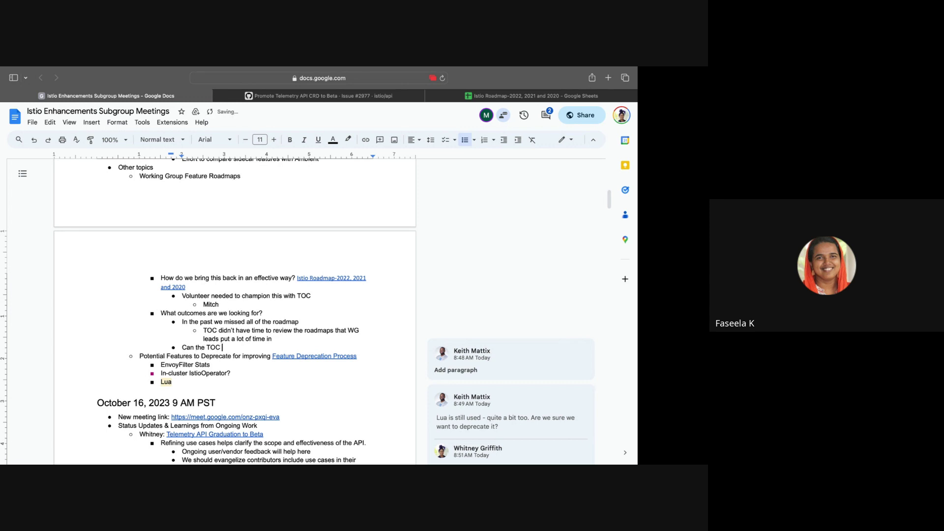
pyautogui.write('give us input on w')
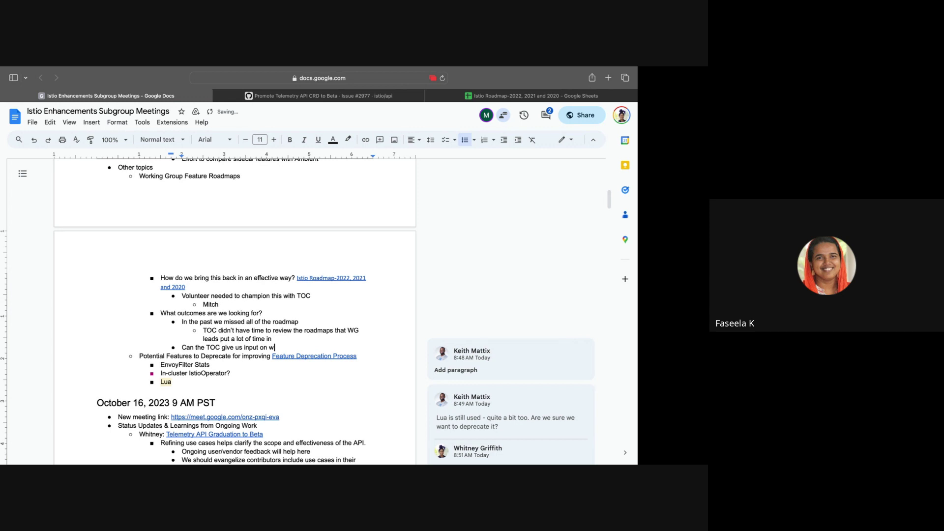
pyautogui.write('hat features ')
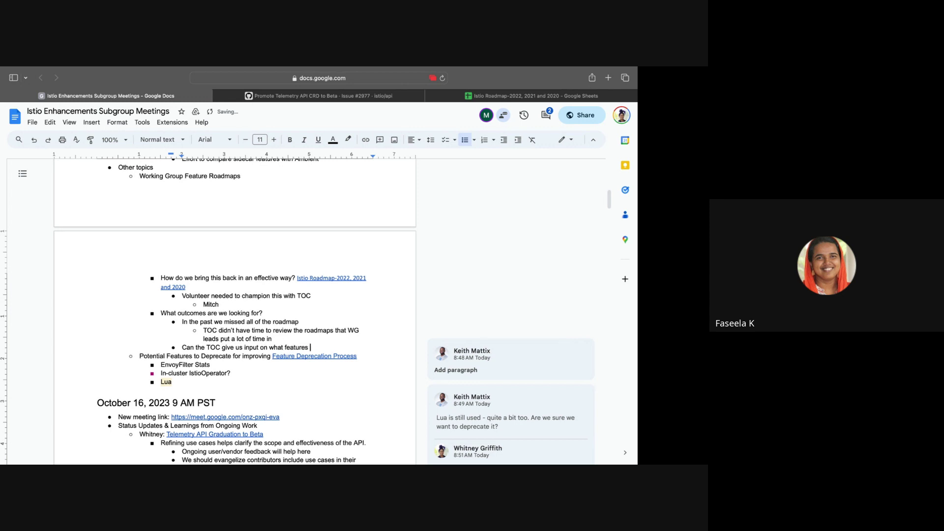
pyautogui.write('to focus on')
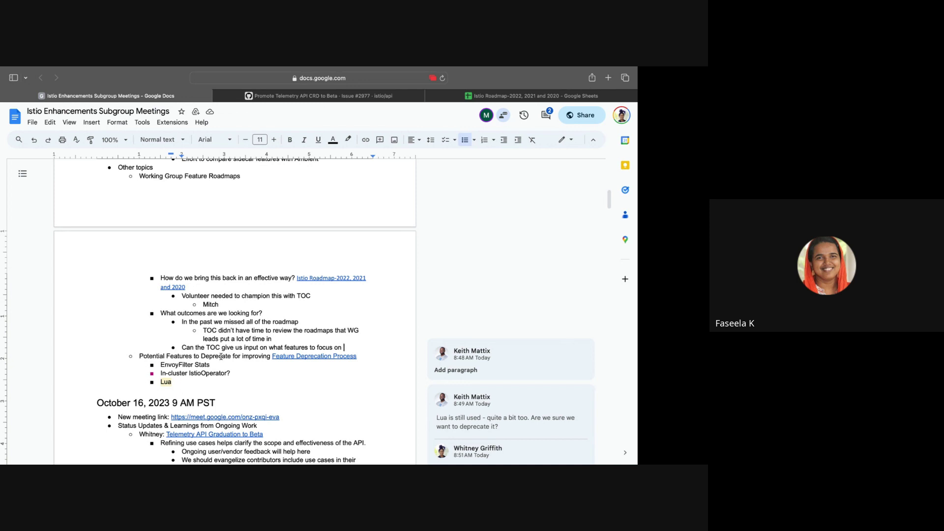
pyautogui.click(224, 347)
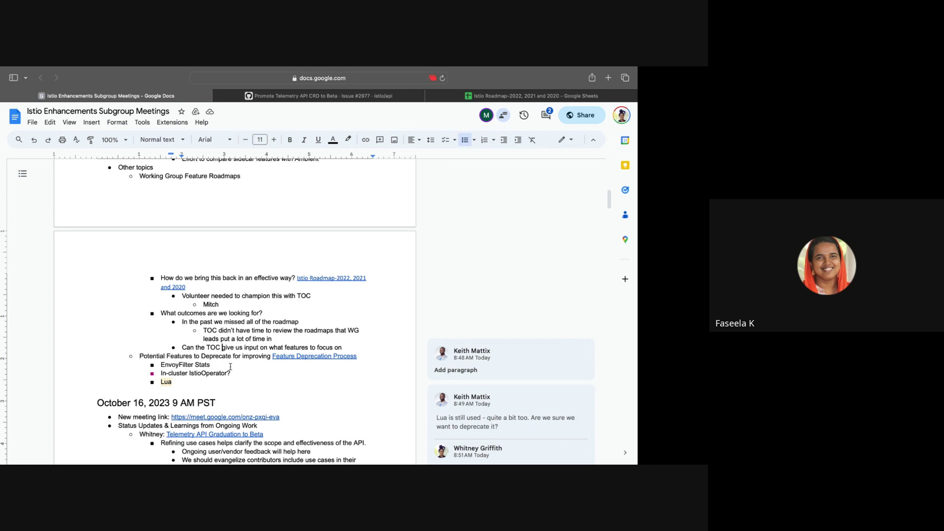
pyautogui.write('just')
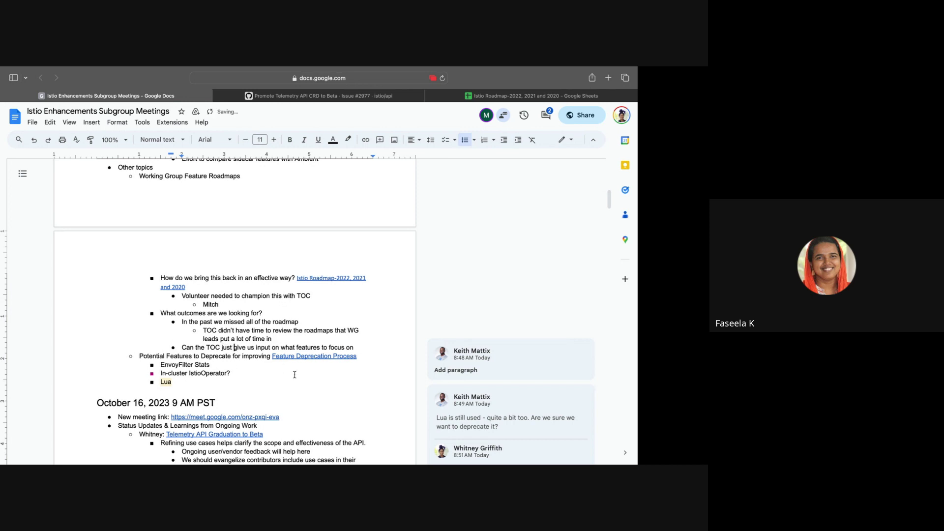
pyautogui.moveTo(355, 348); pyautogui.dragTo(366, 348)
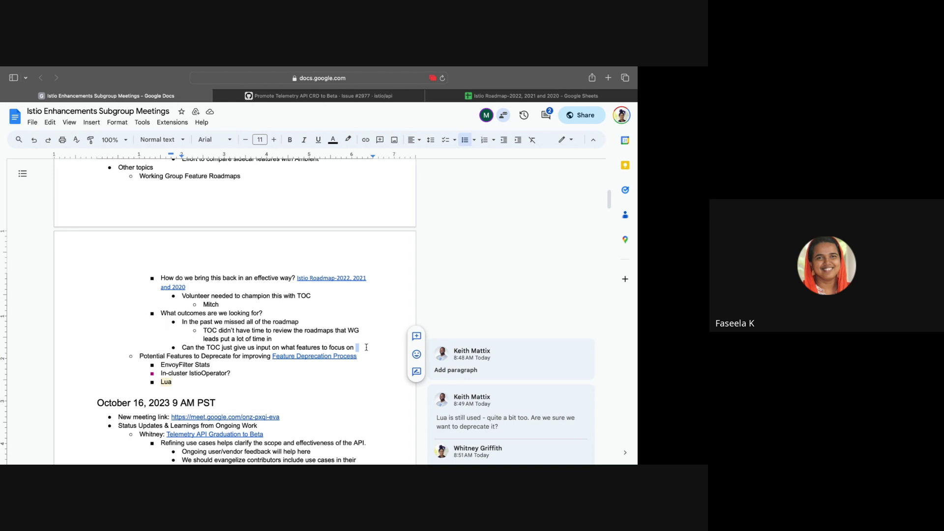
# - Add a new bullet 'Planning meeting at Istio Days' beneath the TOC input question
pyautogui.press('Return')
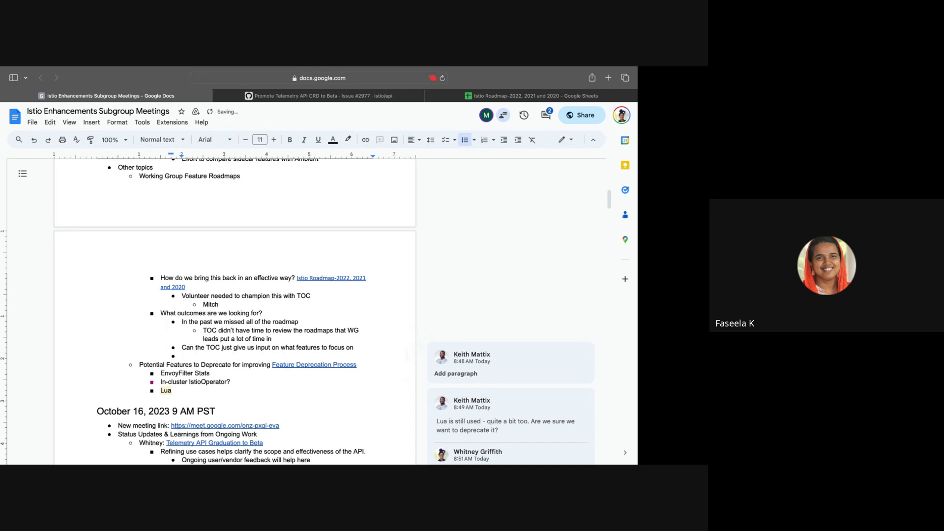
pyautogui.write('Planning m')
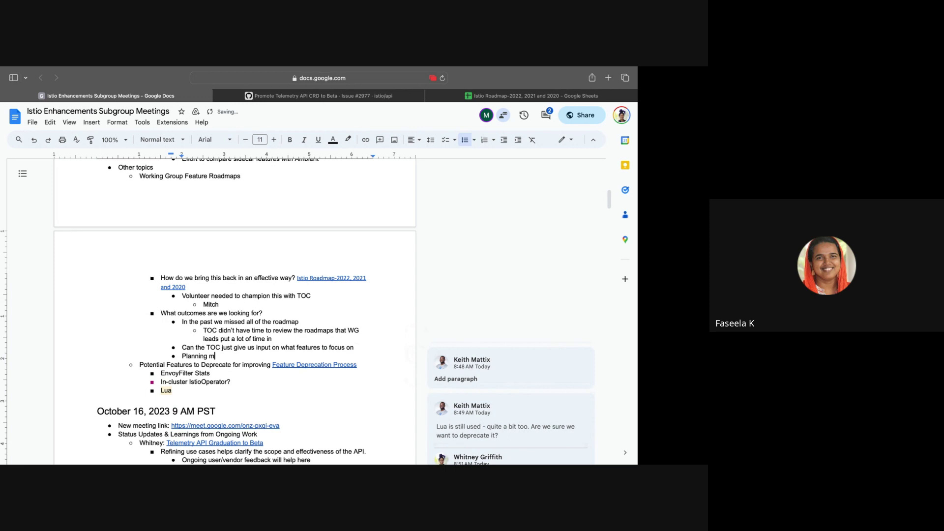
pyautogui.write('eeting at Istio Days')
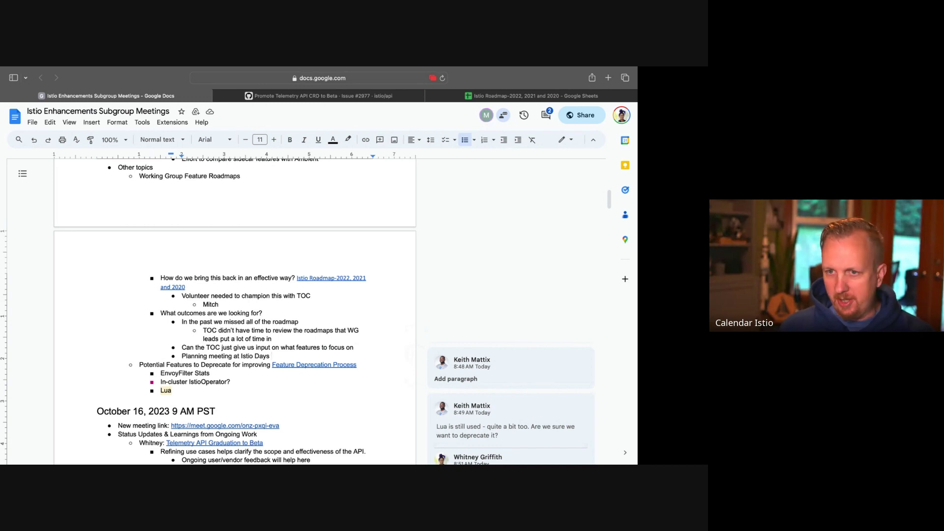
# - Add 'Two types of roadmaps' with sub-bullets 'Outward facing' and 'Release planning'
pyautogui.press('Return')
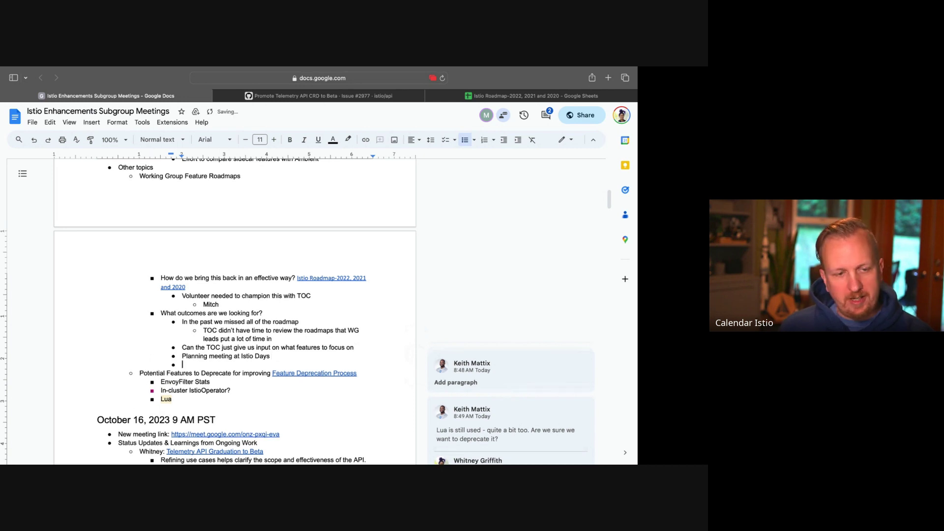
pyautogui.write('Twwo t')
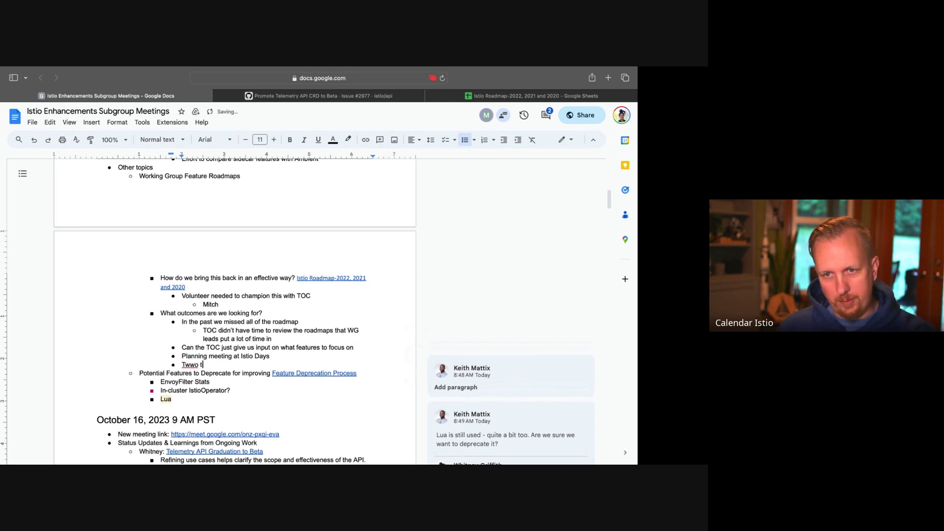
pyautogui.press('BackSpace')
pyautogui.press('BackSpace')
pyautogui.write('o type')
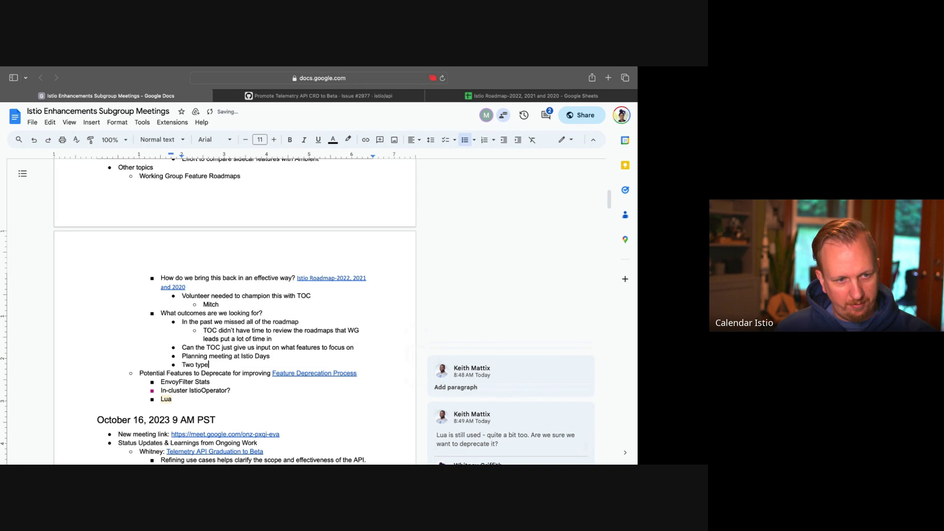
pyautogui.write('s of roadmaps')
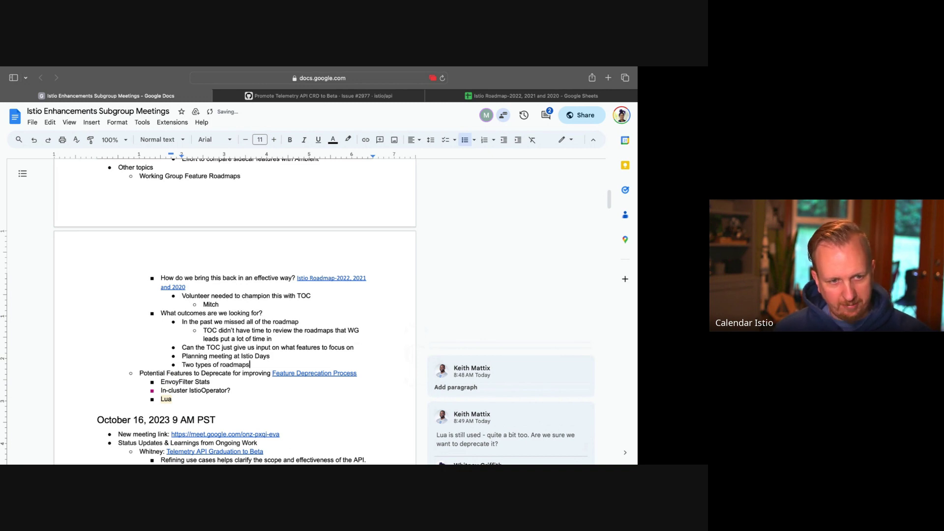
pyautogui.press('Return')
pyautogui.press('Tab')
pyautogui.write('Outward facing')
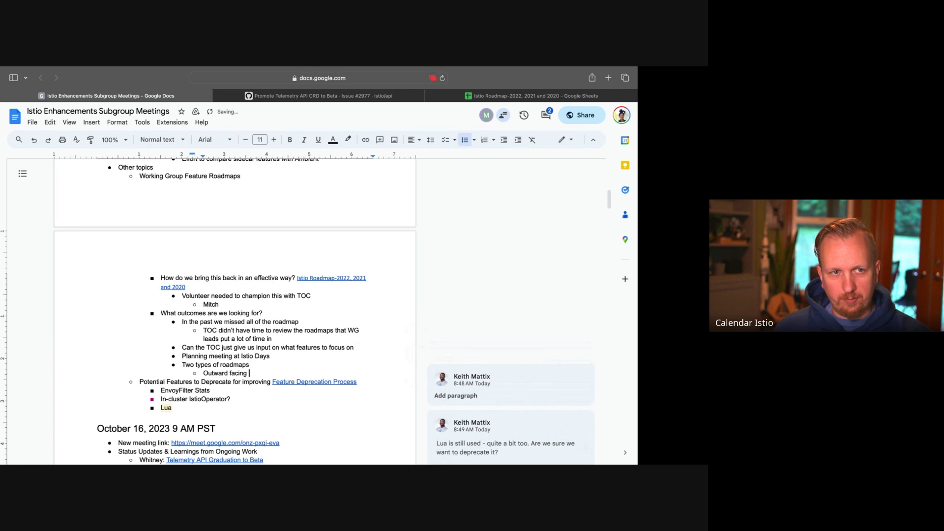
pyautogui.press('Return')
pyautogui.write('Re')
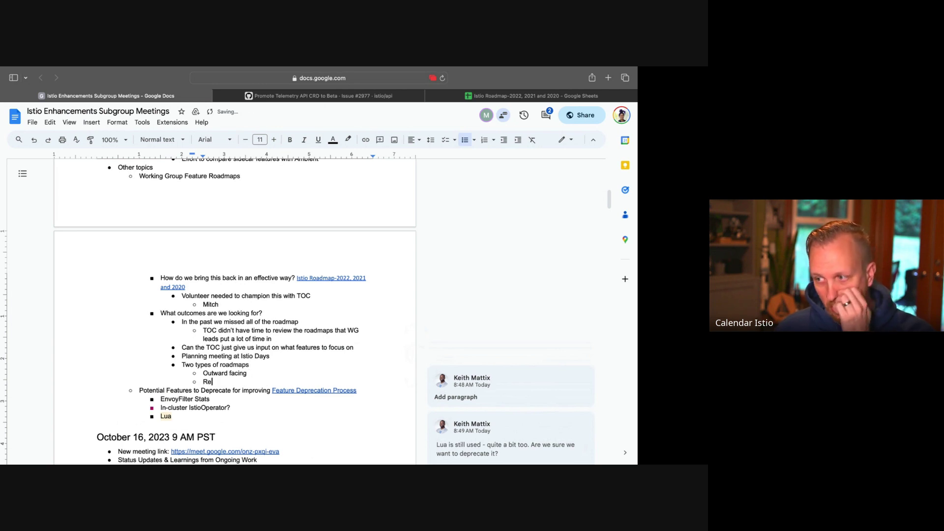
pyautogui.write('lease planning')
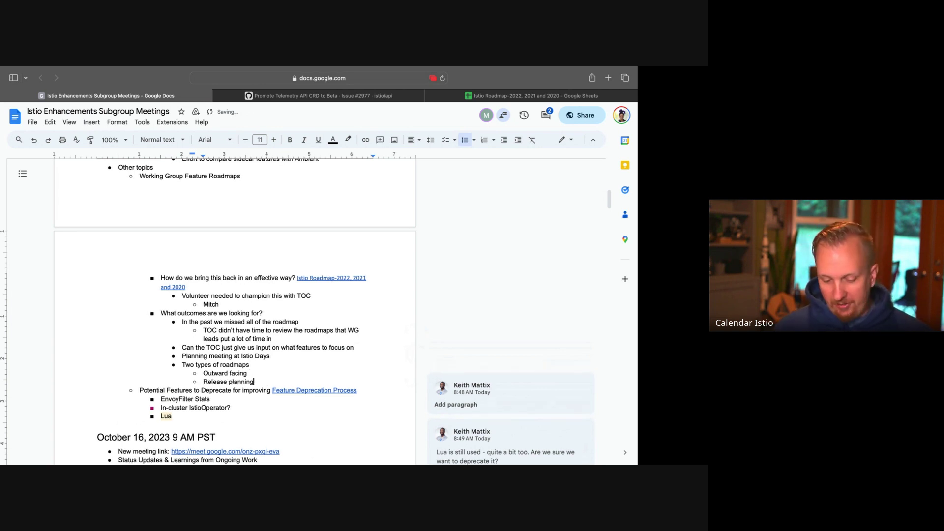
# - Nest 'What engs are working on' beneath Release planning
pyautogui.press('Return')
pyautogui.press('Tab')
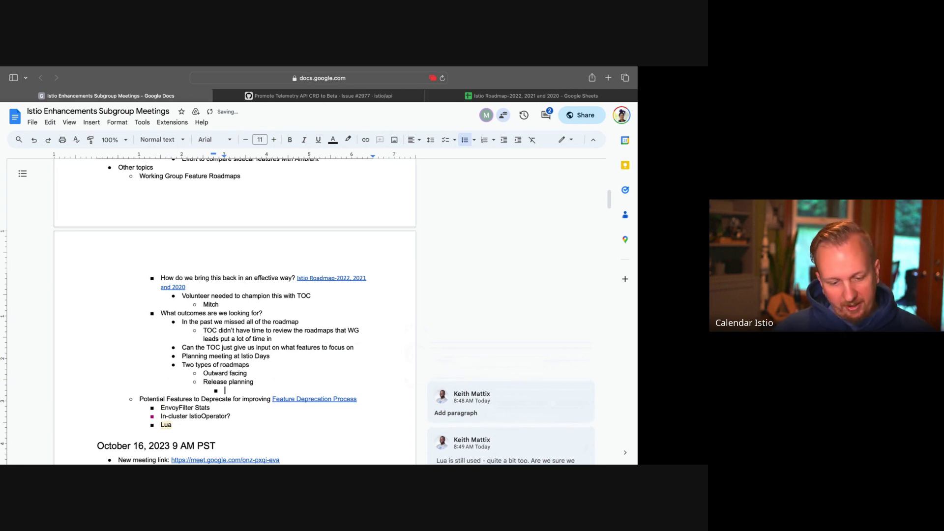
pyautogui.write('What engs')
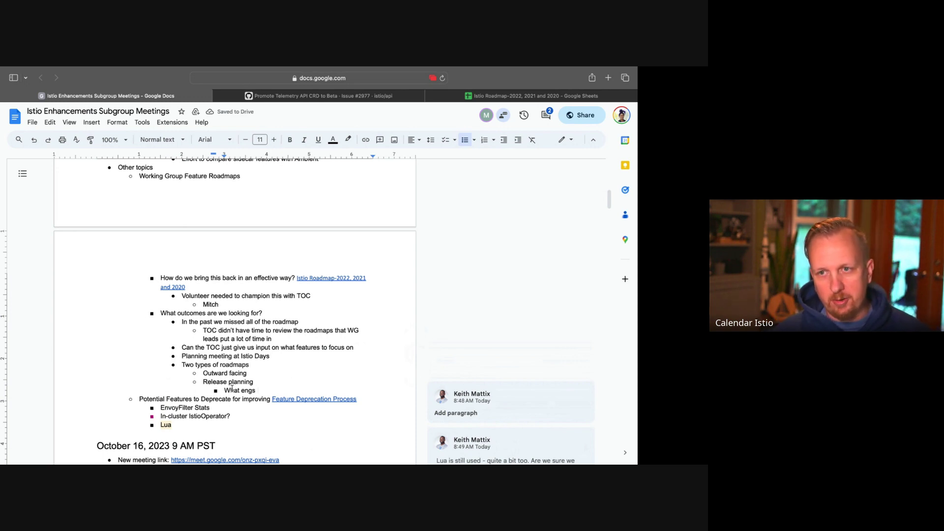
pyautogui.write('are working o')
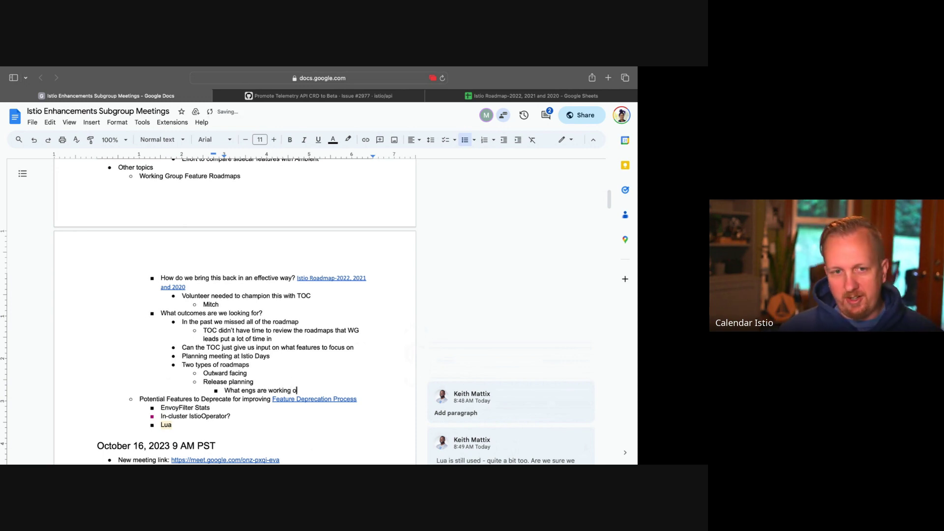
pyautogui.write('n')
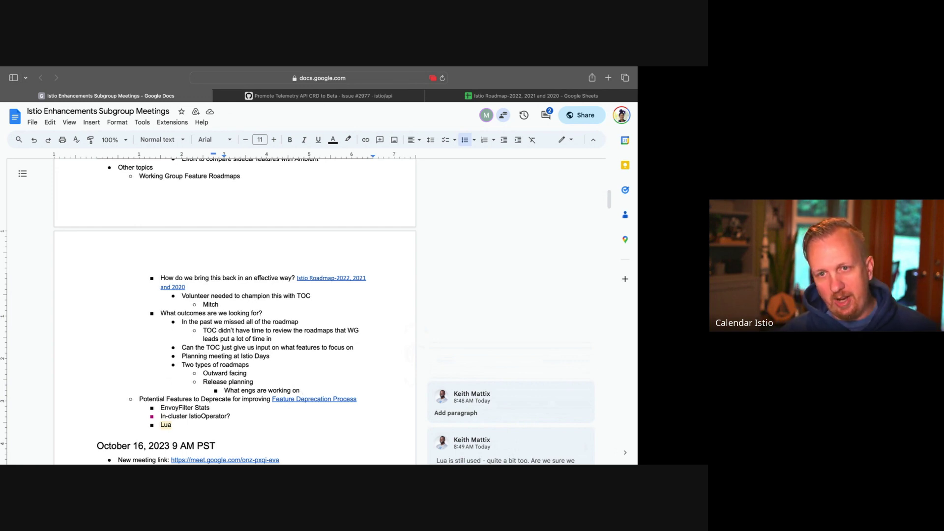
# - Insert 'Strategy list for critical features' above 'What engs are working on', then start an outdented bullet below
pyautogui.click(224, 390)
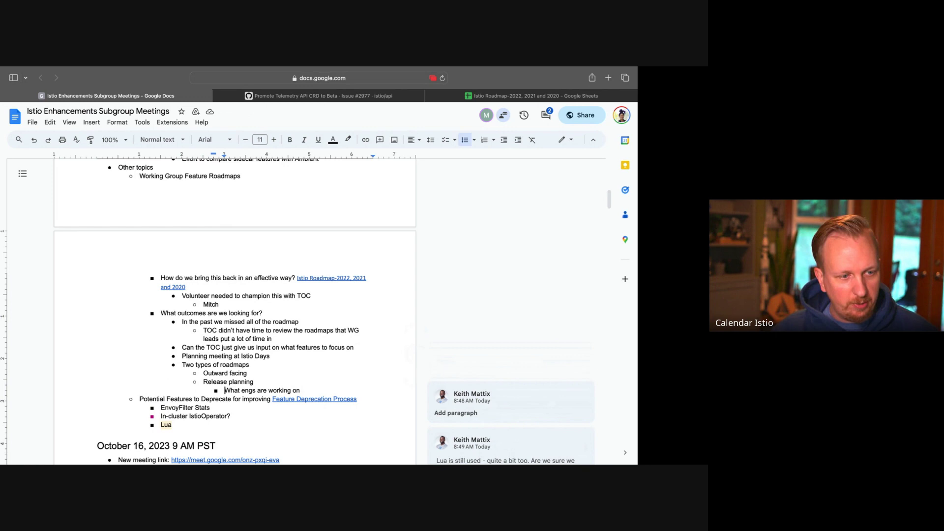
pyautogui.press('Return')
pyautogui.press('Up')
pyautogui.write('Strat')
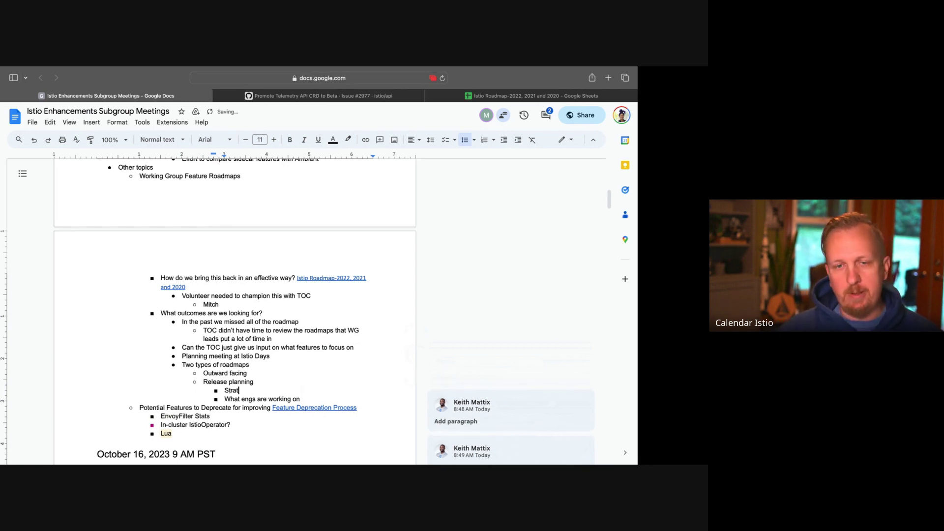
pyautogui.write('egy list')
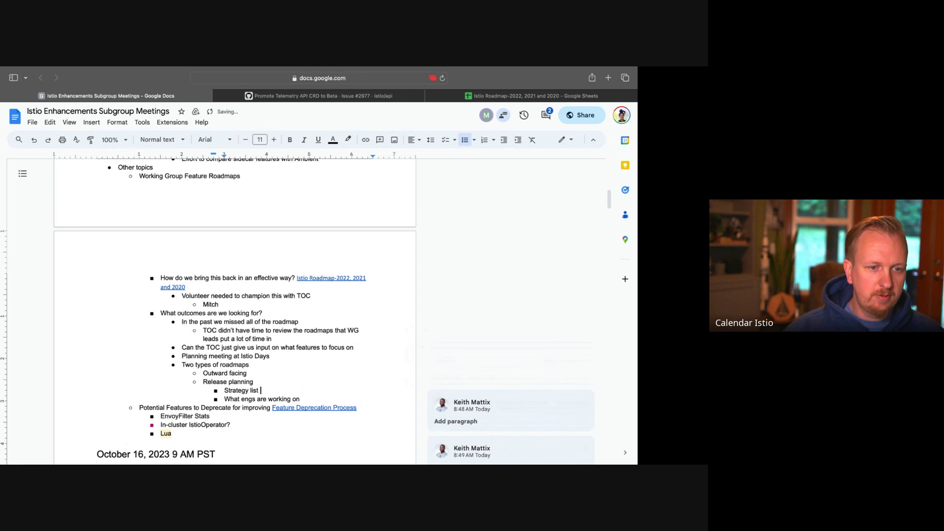
pyautogui.write(' for critical features')
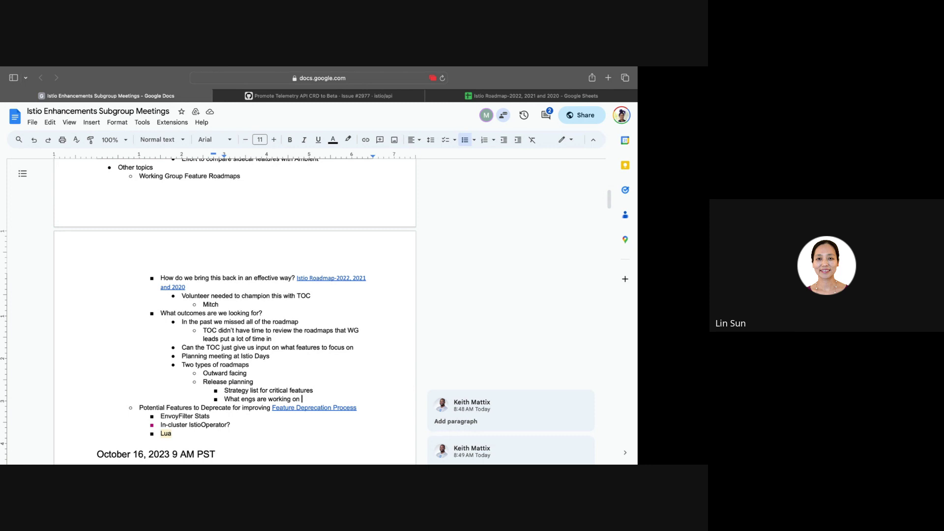
pyautogui.press('Return')
pyautogui.hotkey('shift', 'Tab')
pyautogui.hotkey('shift', 'Tab')
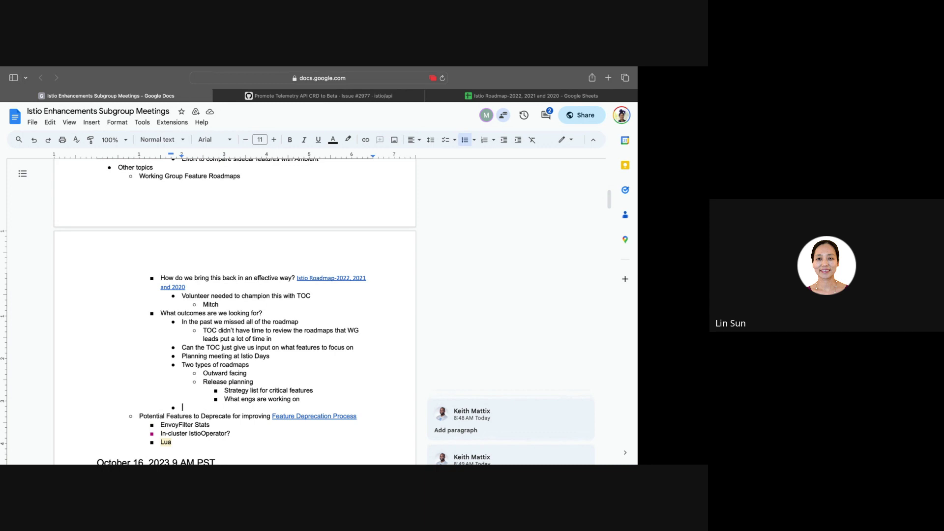
# - Type the bullet 'Not doing a great job outside of Ambient'
pyautogui.write('Not d')
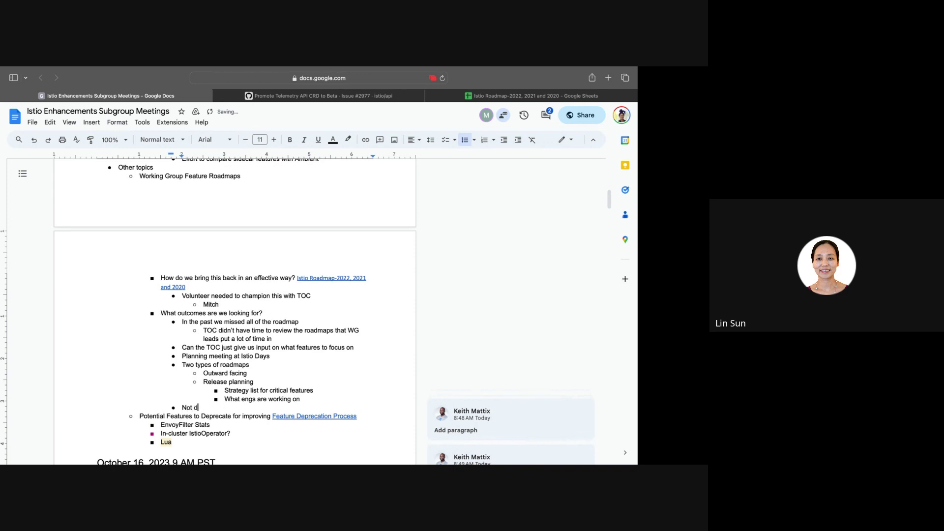
pyautogui.write('oing a great job outside of Ambient')
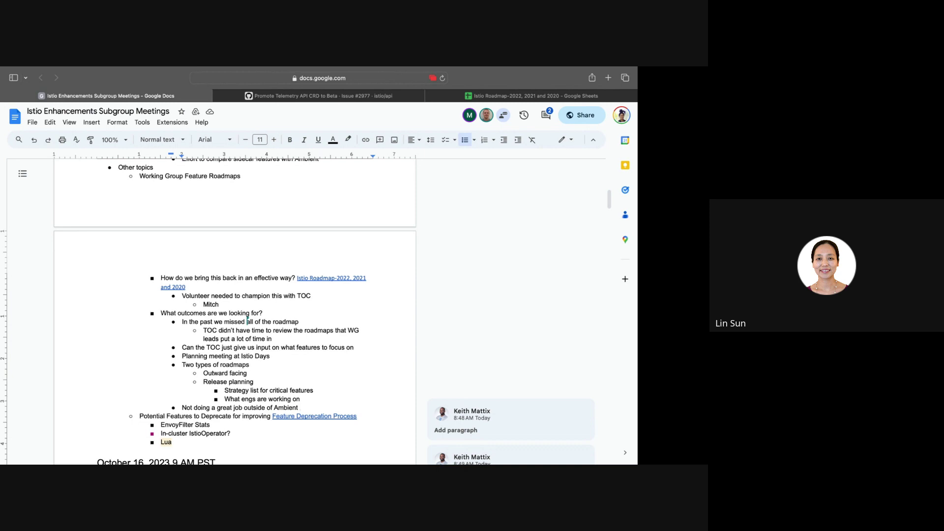
# - Nest two notes under the Ambient bullet: who started this work, and 'May need an API level comparison'
pyautogui.press('Return')
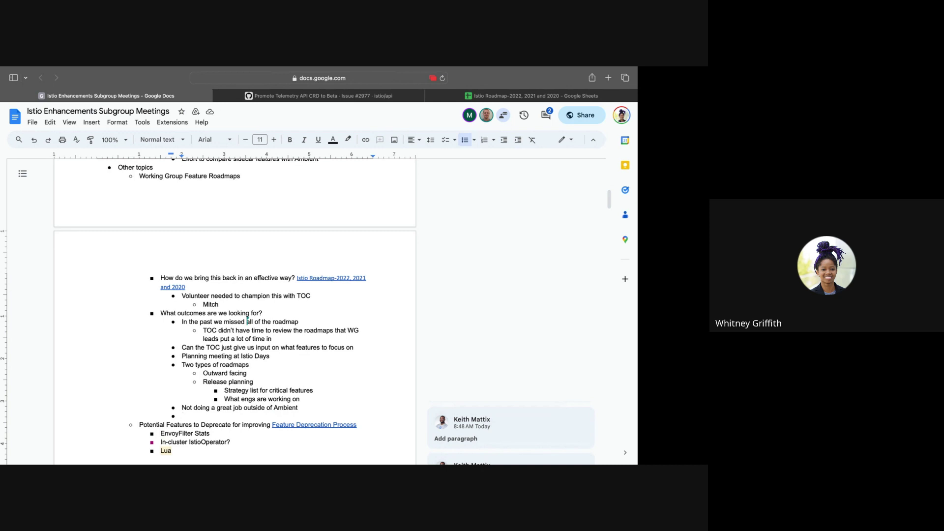
pyautogui.scroll(2, 235, 309)
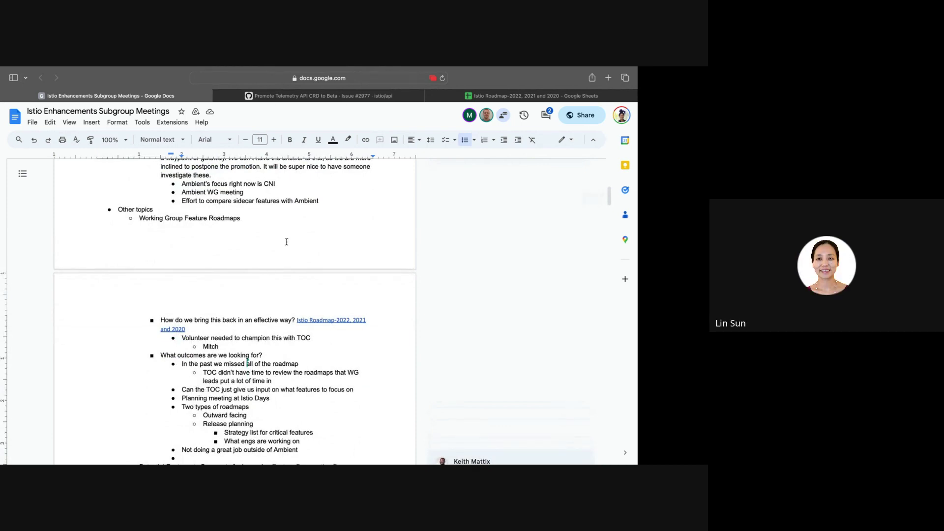
pyautogui.scroll(-1, 287, 241)
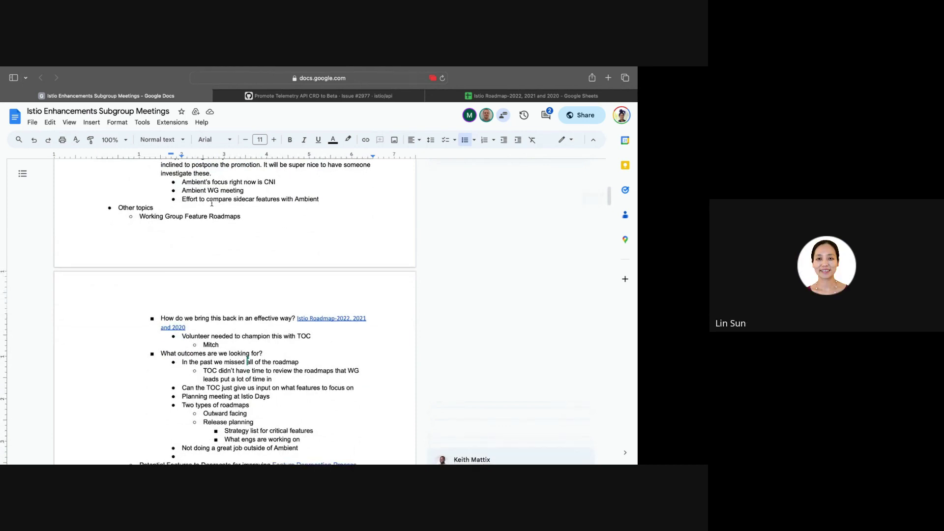
pyautogui.scroll(-1, 265, 200)
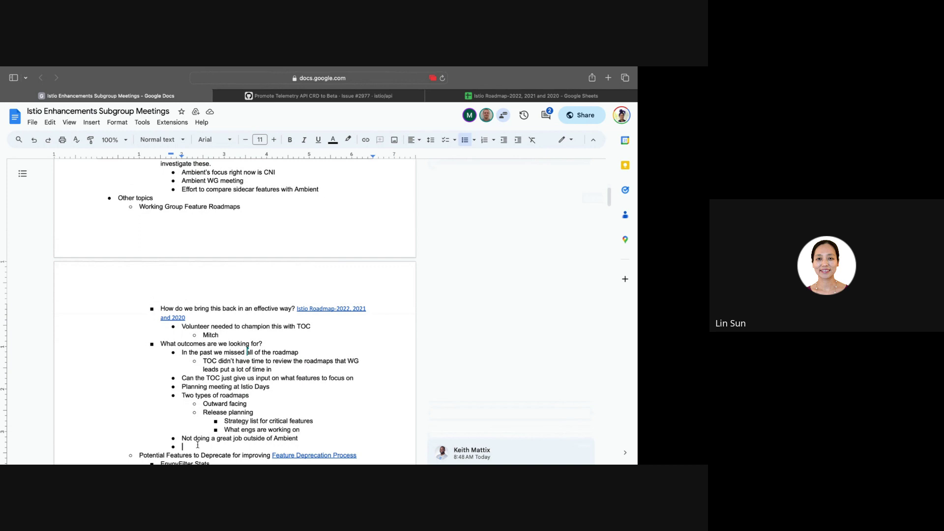
pyautogui.press('Tab')
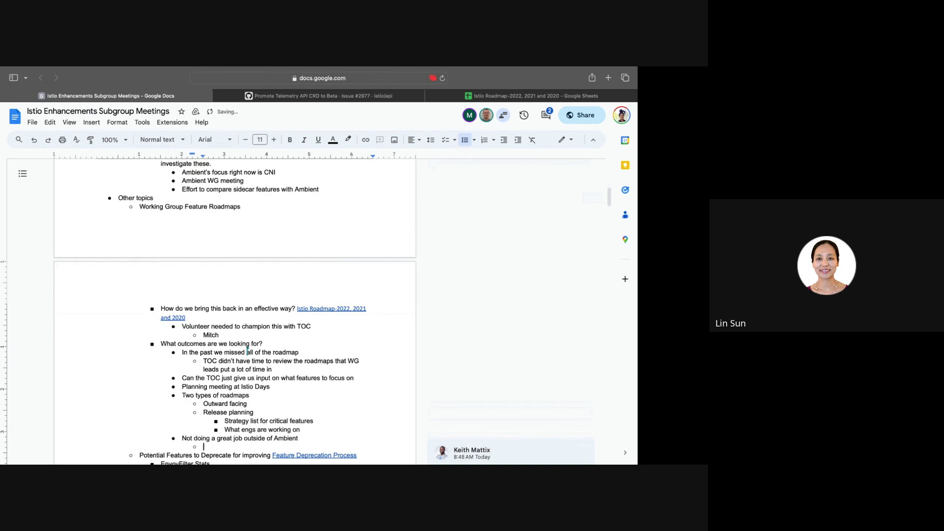
pyautogui.write('Lin started thi')
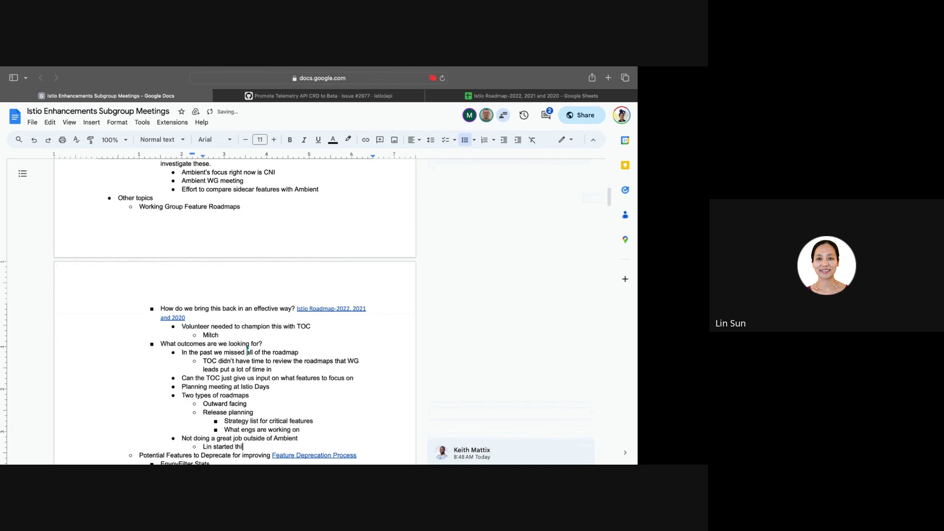
pyautogui.write('s work')
pyautogui.press('Return')
pyautogui.write('May ne')
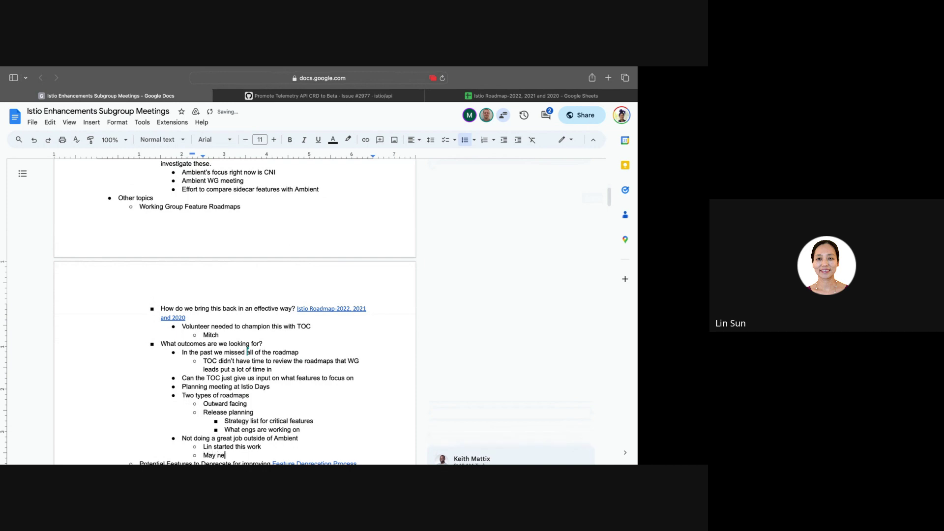
pyautogui.write('ed an API level comparison')
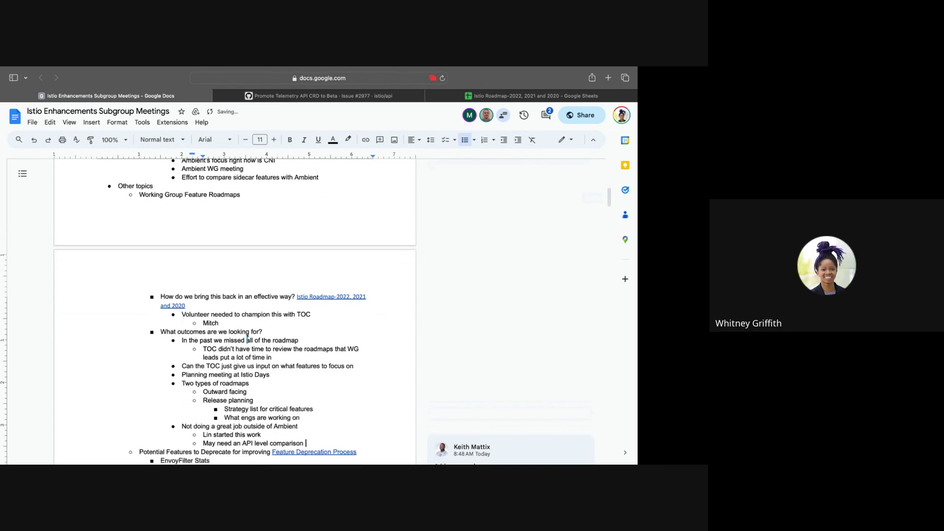
pyautogui.scroll(-1, 235, 315)
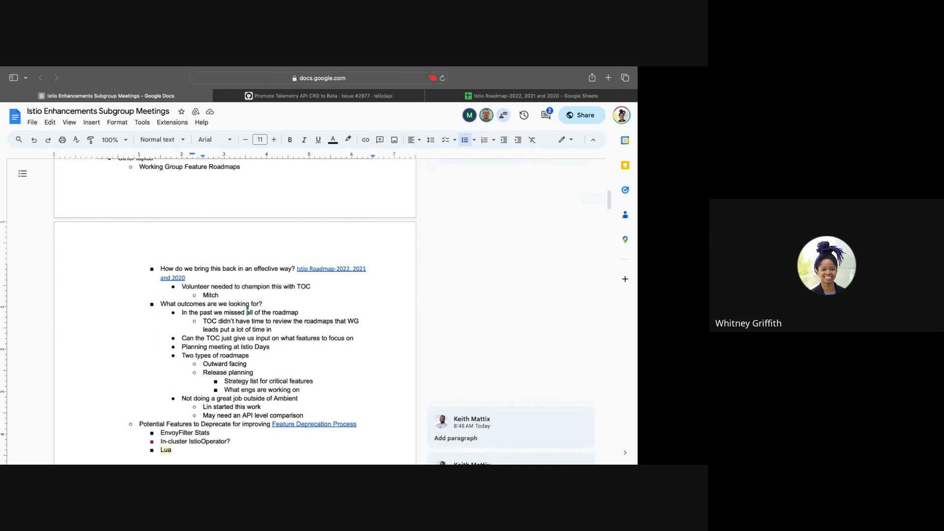
pyautogui.scroll(-2, 289, 311)
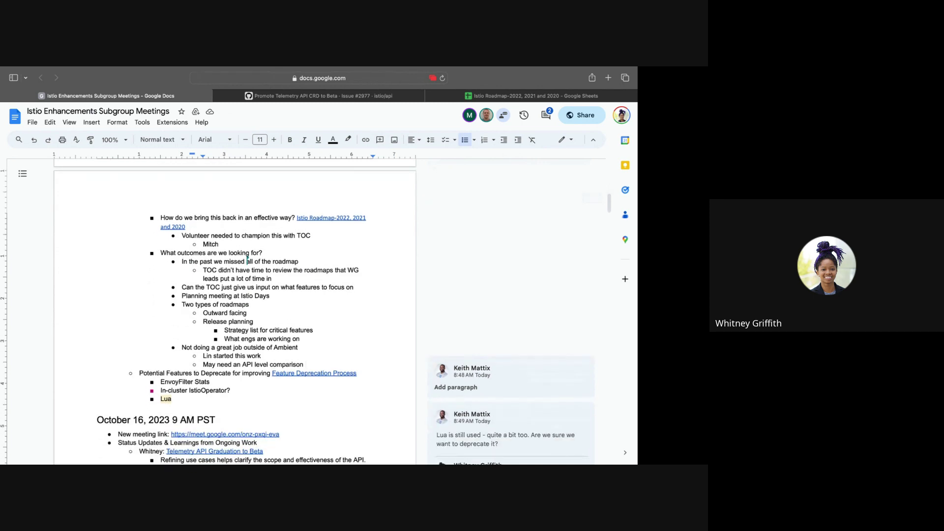
pyautogui.scroll(-1, 247, 259)
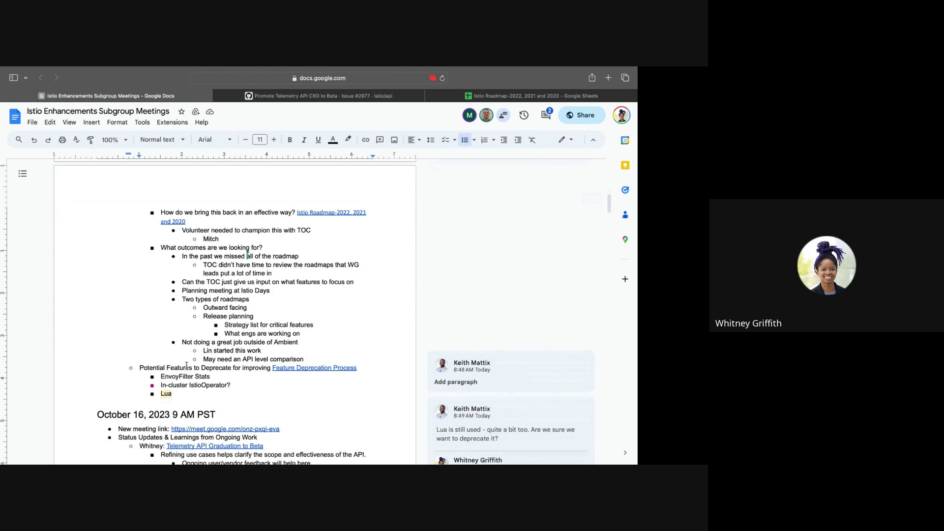
pyautogui.scroll(2, 188, 367)
pyautogui.scroll(-1, 186, 365)
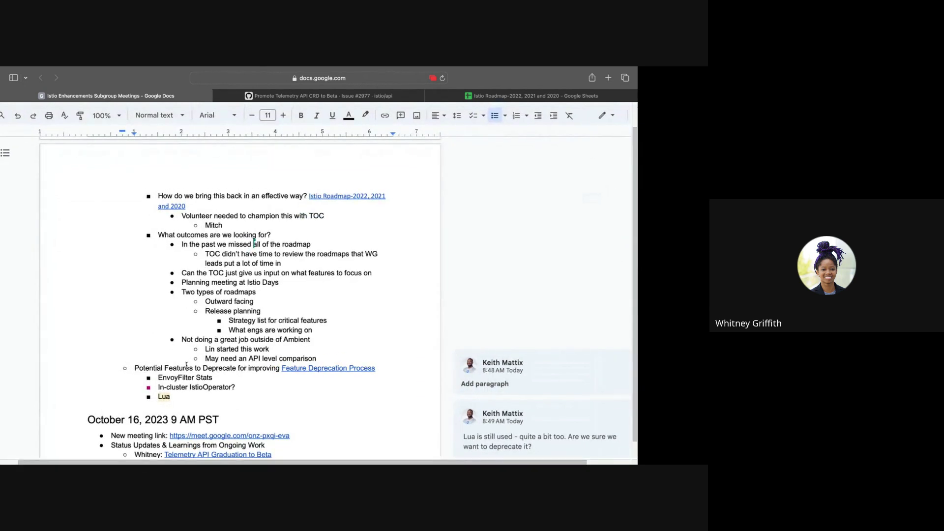
pyautogui.scroll(-1, 187, 365)
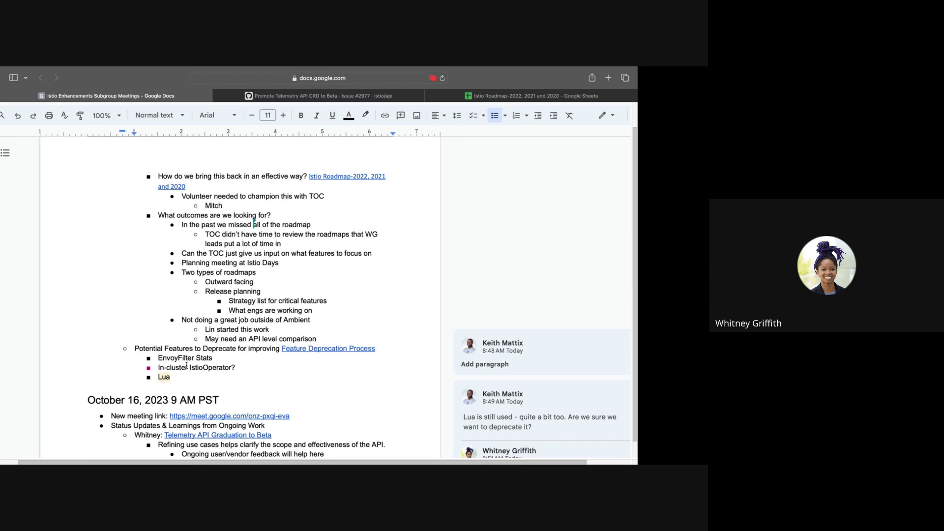
pyautogui.scroll(-1, 186, 366)
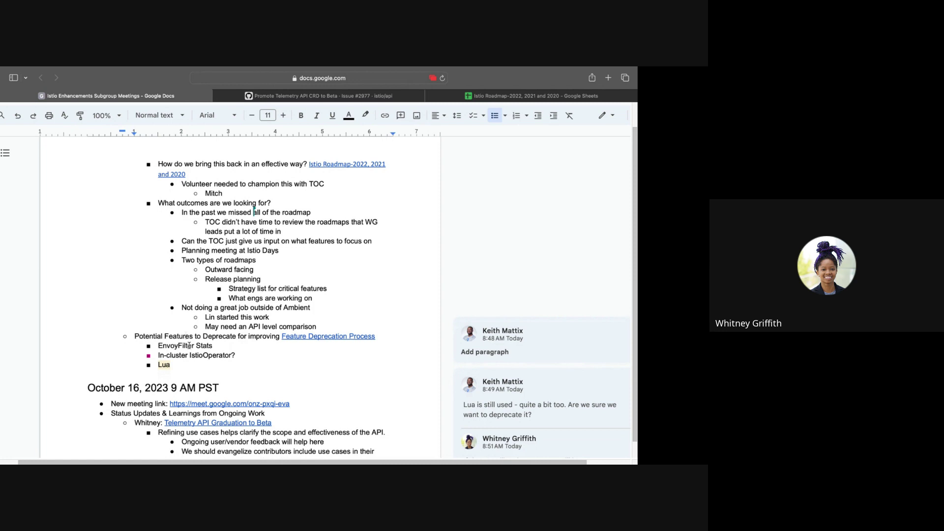
# - Resolve the 'Add paragraph' comment thread attached to the EnvoyFilter Stats bullet
pyautogui.click(189, 345)
pyautogui.click(159, 360)
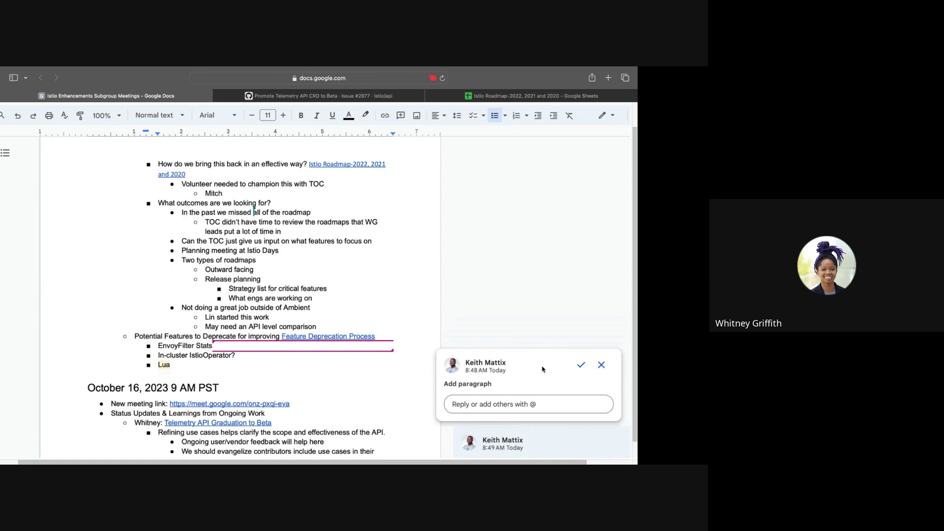
pyautogui.click(584, 364)
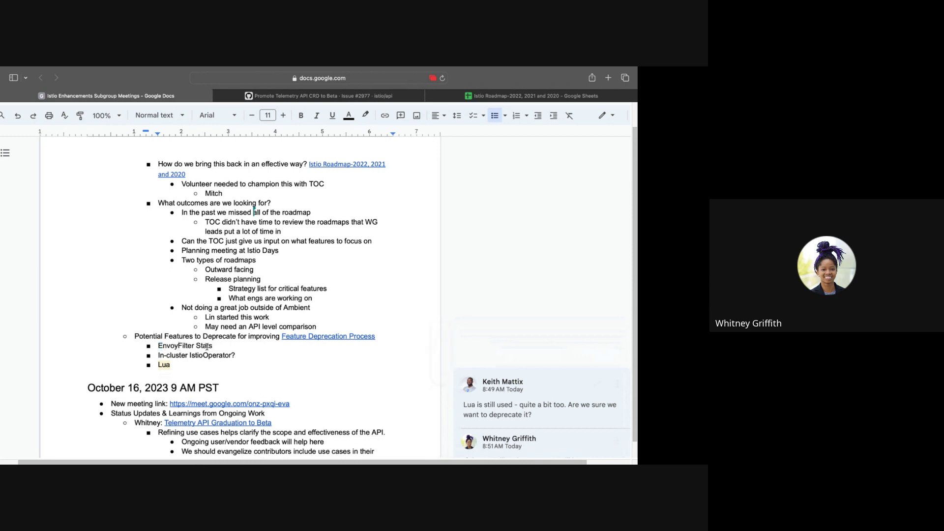
# - Create an empty indented sub-bullet directly after the 'EnvoyFilter Stats' line
pyautogui.moveTo(216, 346); pyautogui.dragTo(159, 345)
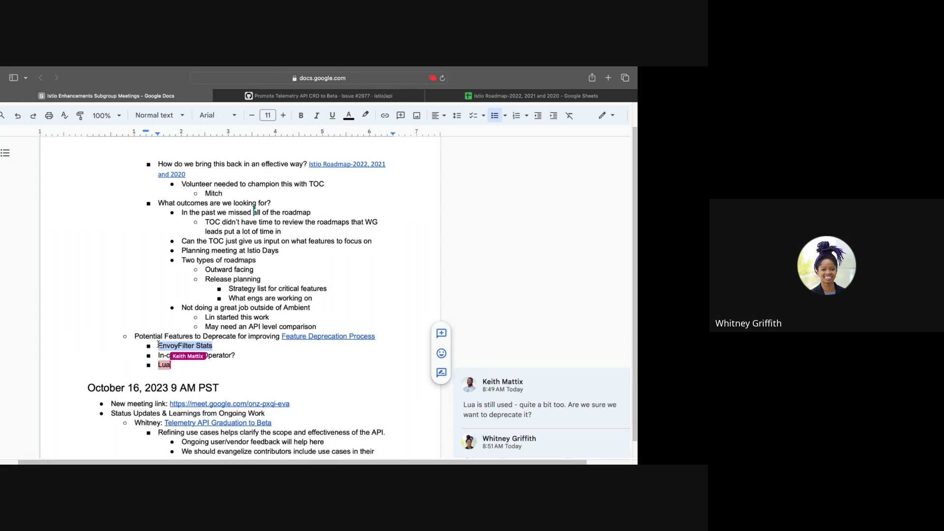
pyautogui.click(224, 355)
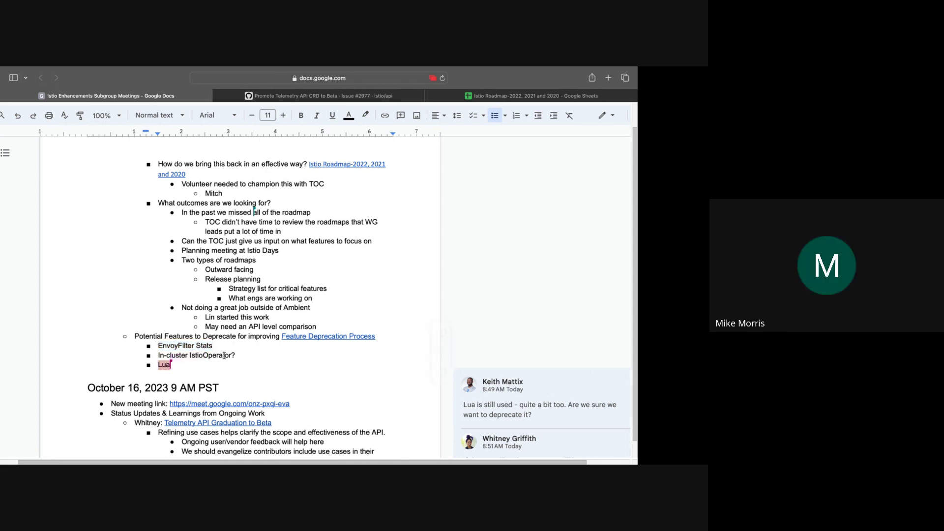
pyautogui.doubleClick(205, 347)
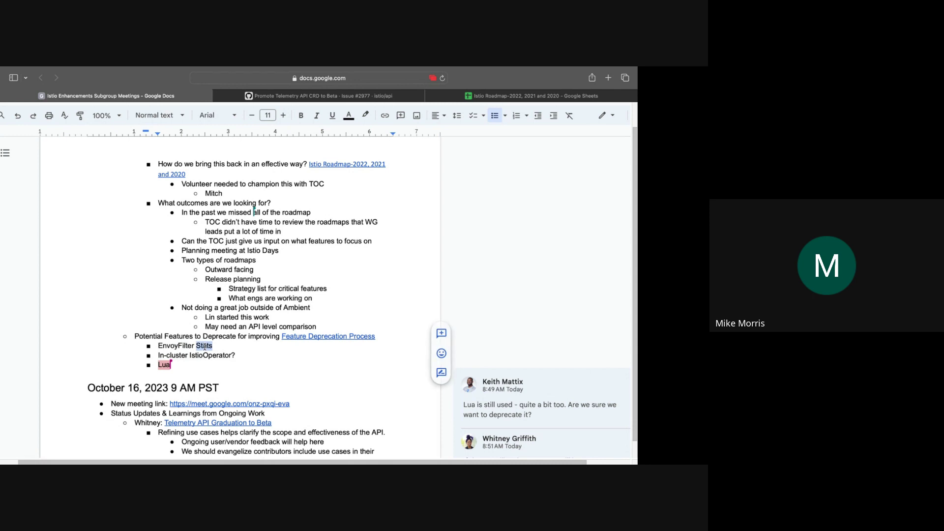
pyautogui.press('Right')
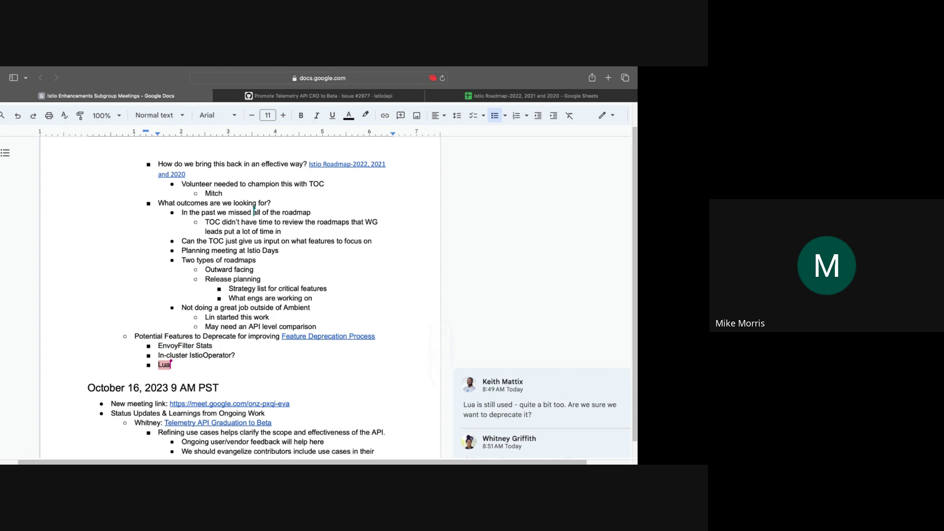
pyautogui.press('Return')
pyautogui.press('Tab')
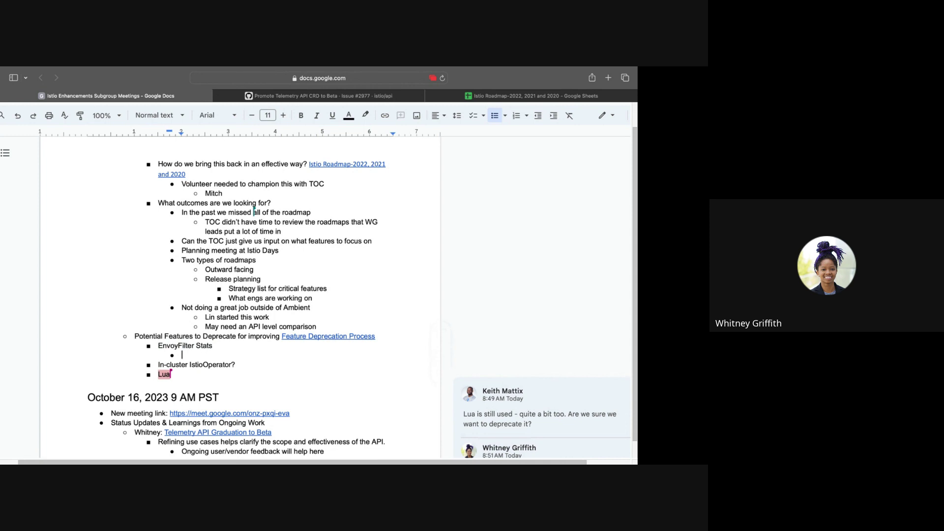
# - Write the sub-bullet 'Yes, it will be superceded by the Telemetry API' under EnvoyFilter Stats
pyautogui.write('Is')
pyautogui.write('this going t')
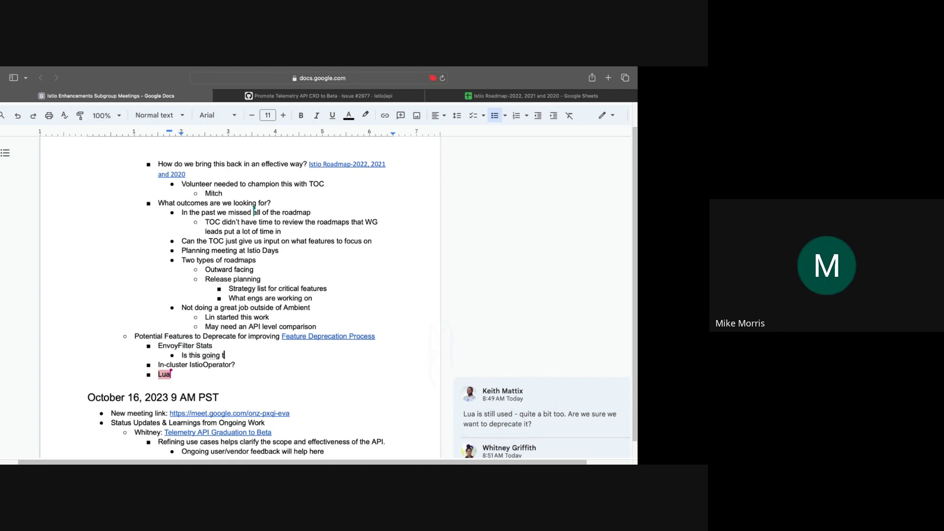
pyautogui.write('o be superceded')
pyautogui.moveTo(292, 355); pyautogui.dragTo(180, 355)
pyautogui.write('Y')
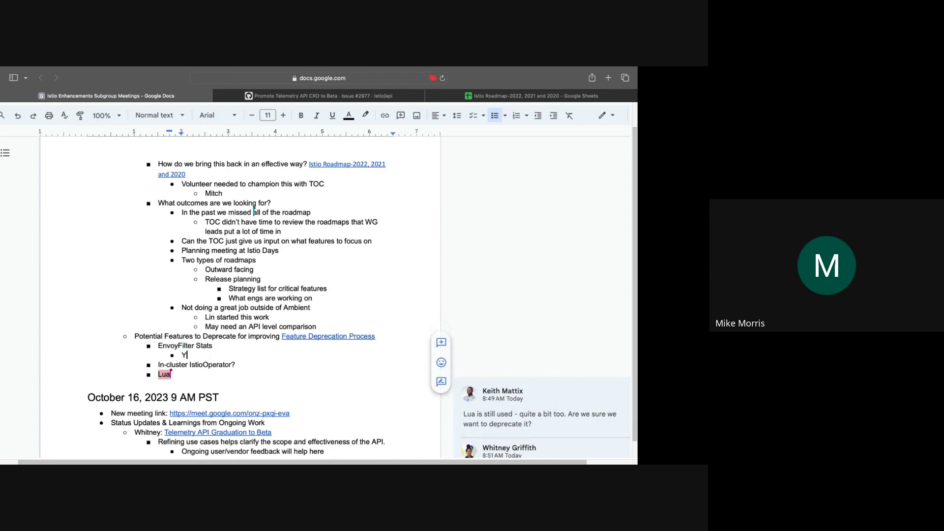
pyautogui.write('es, it will be')
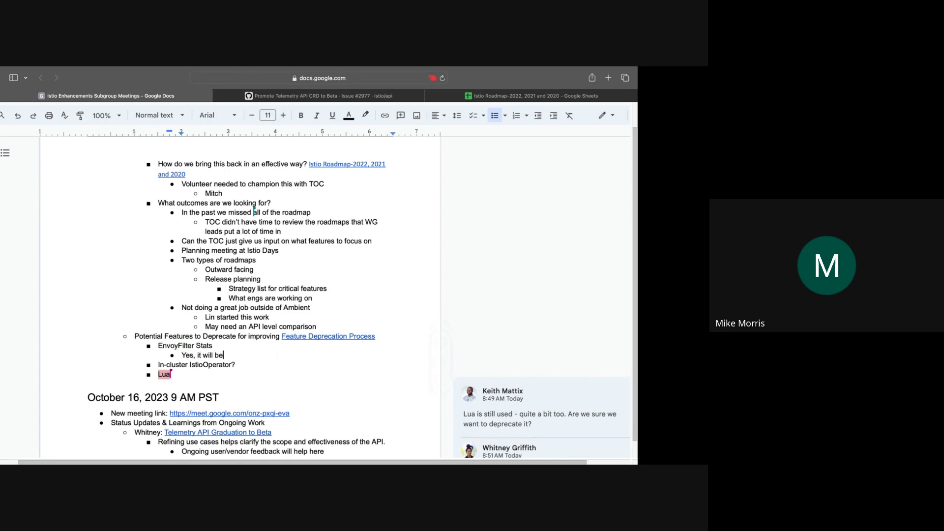
pyautogui.write(' superceded ')
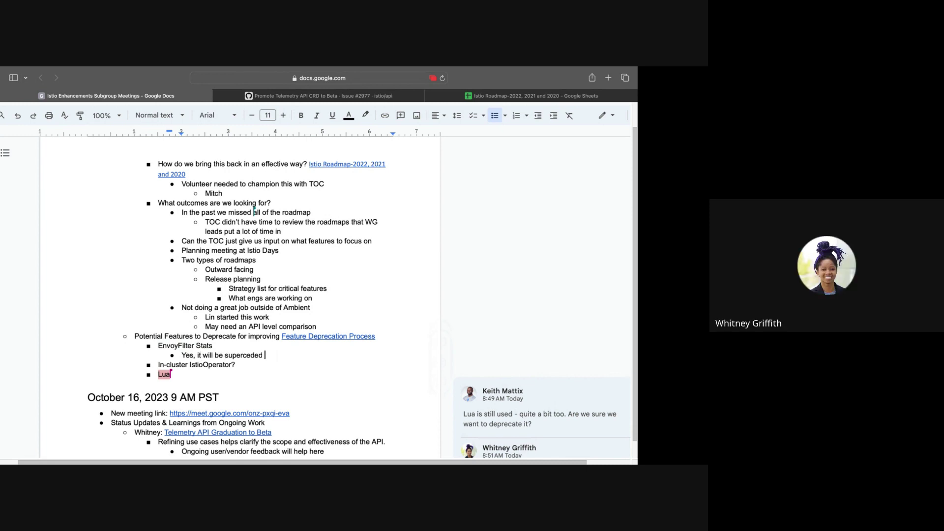
pyautogui.write('by the Telemetry API')
pyautogui.scroll(-1, 246, 358)
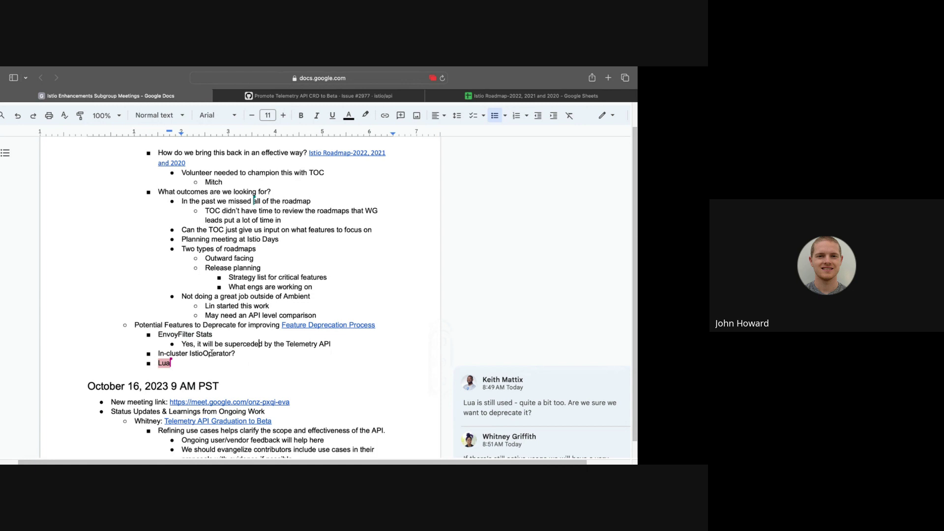
# - Add bullets: can't necessarily be deprecated since EnvoyFilter gives full access; 'Can remove all documentation etc but it may be already done'
pyautogui.click(333, 344)
pyautogui.press('Return')
pyautogui.write('Ca')
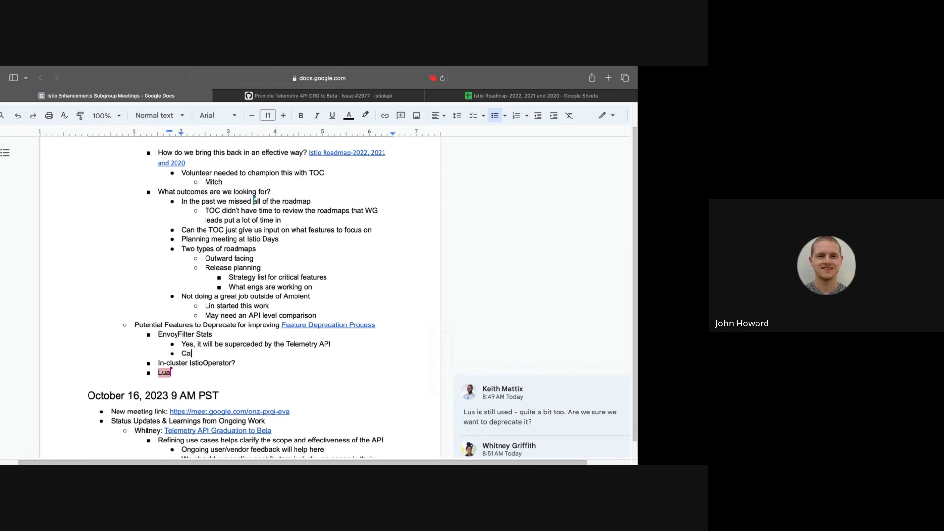
pyautogui.write('n')
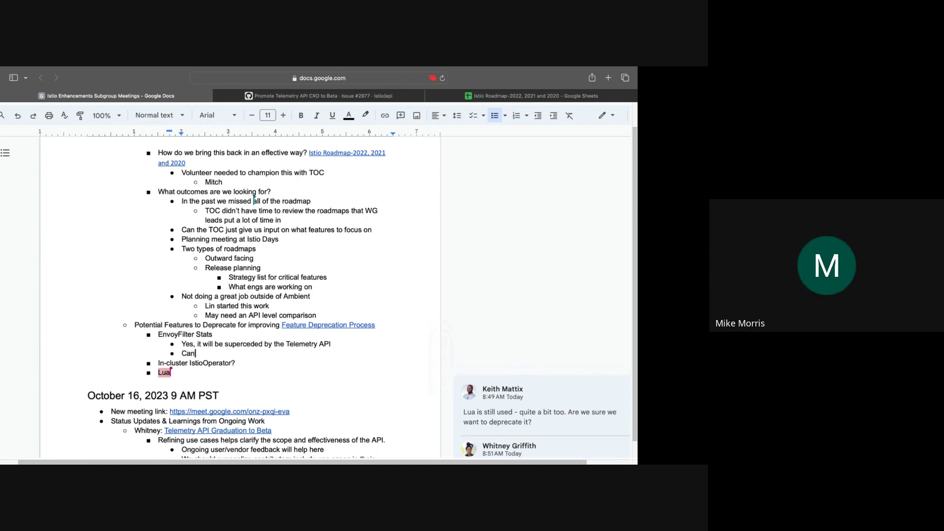
pyautogui.write("'t ne")
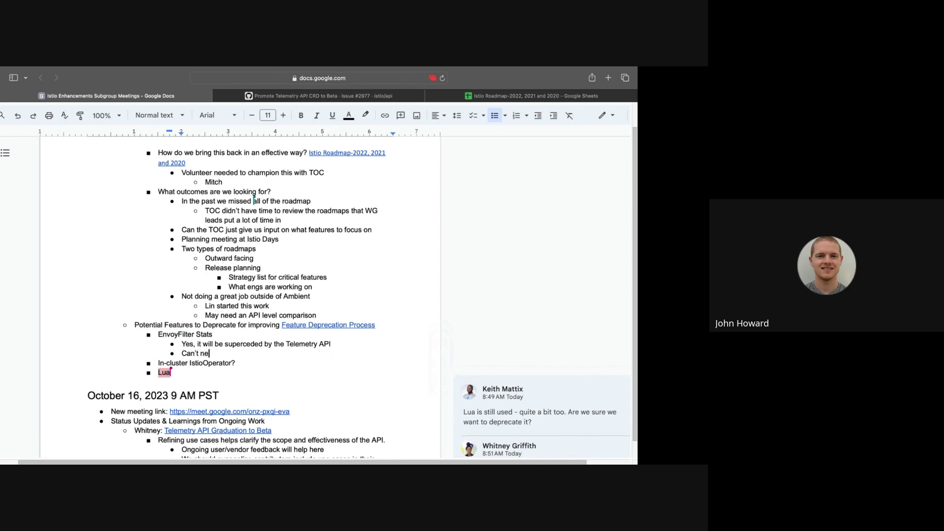
pyautogui.write('cessarily deprecated')
pyautogui.write('since ENvoy')
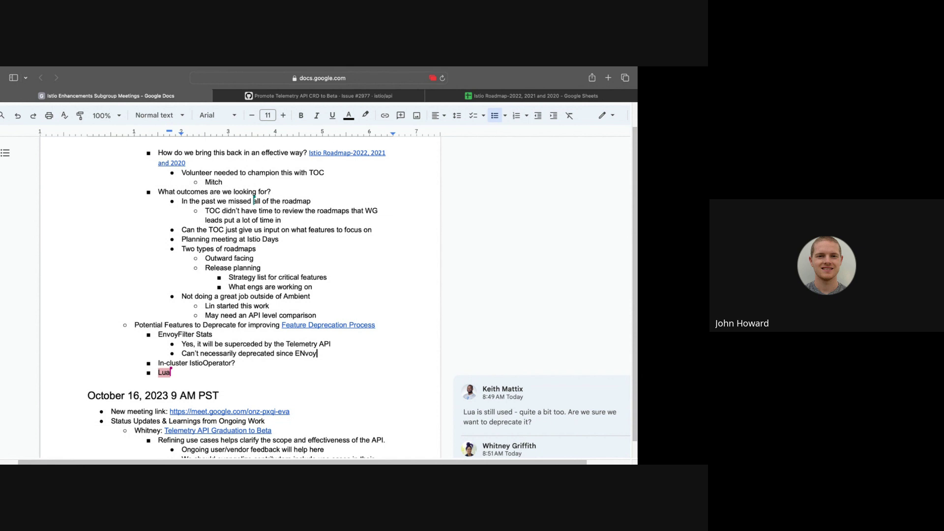
pyautogui.write('Filter gives you access to ')
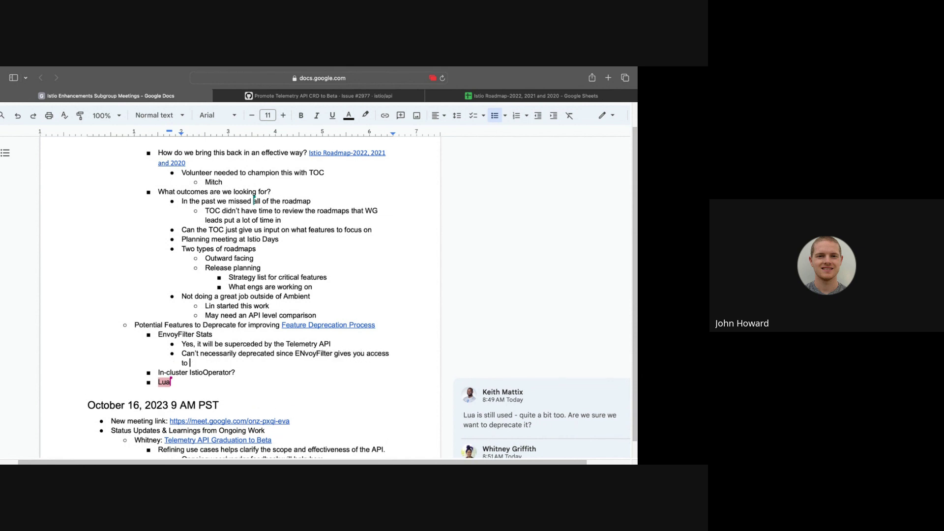
pyautogui.write('anything you w')
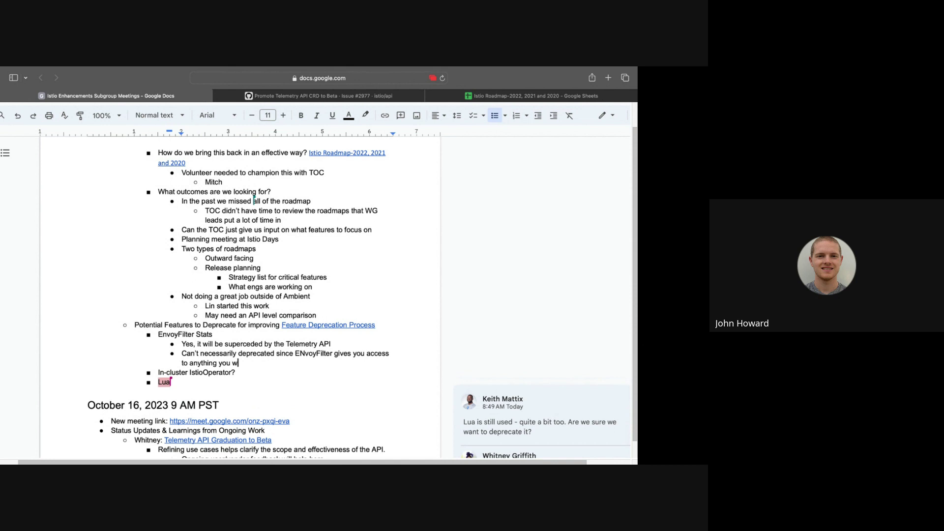
pyautogui.write('ant')
pyautogui.press('Return')
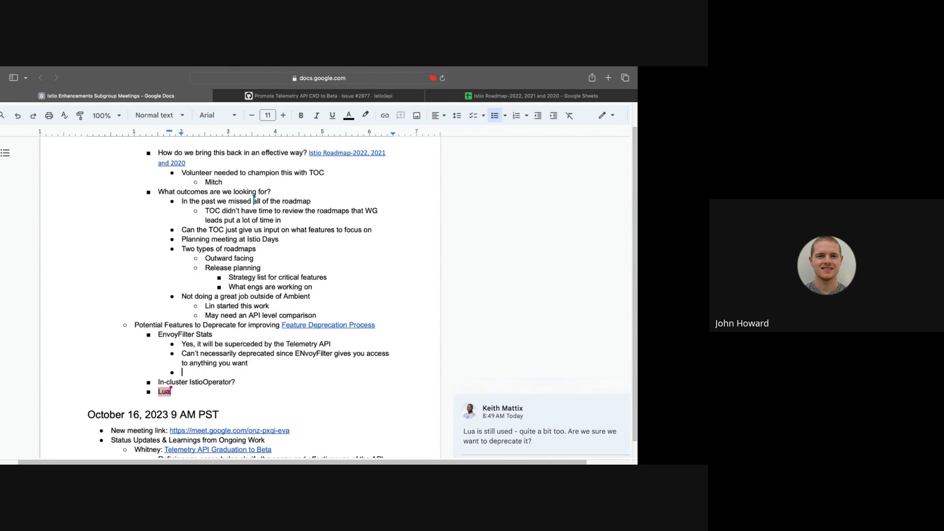
pyautogui.write('Can remove all docu')
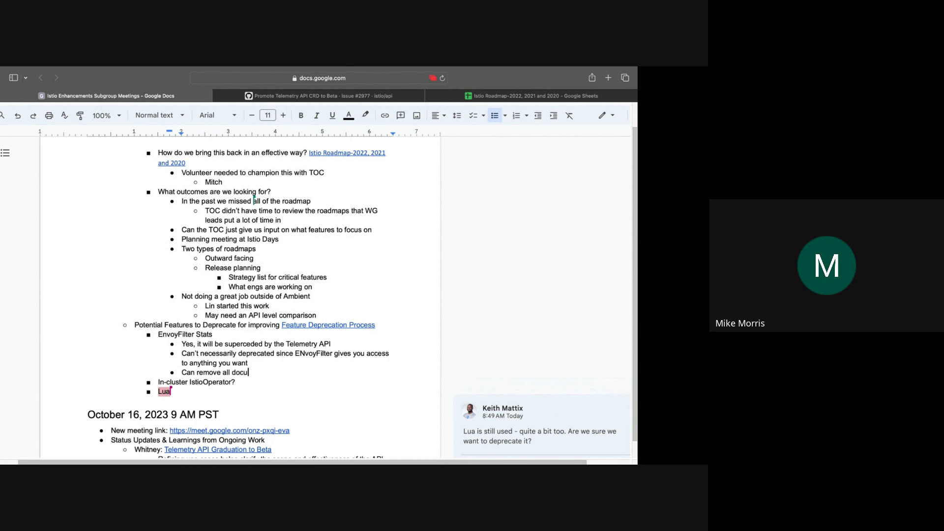
pyautogui.write('mentation etc but it may be a')
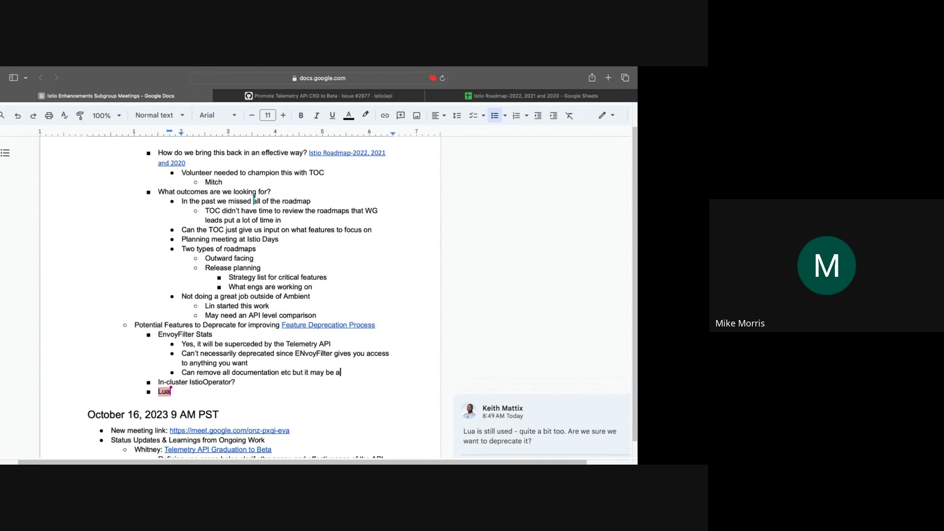
pyautogui.write('lready done')
# - Fix the typo 'ENvoyFilter' to 'EnvoyFilter' in the EnvoyFilter Stats note
pyautogui.scroll(-2, 308, 372)
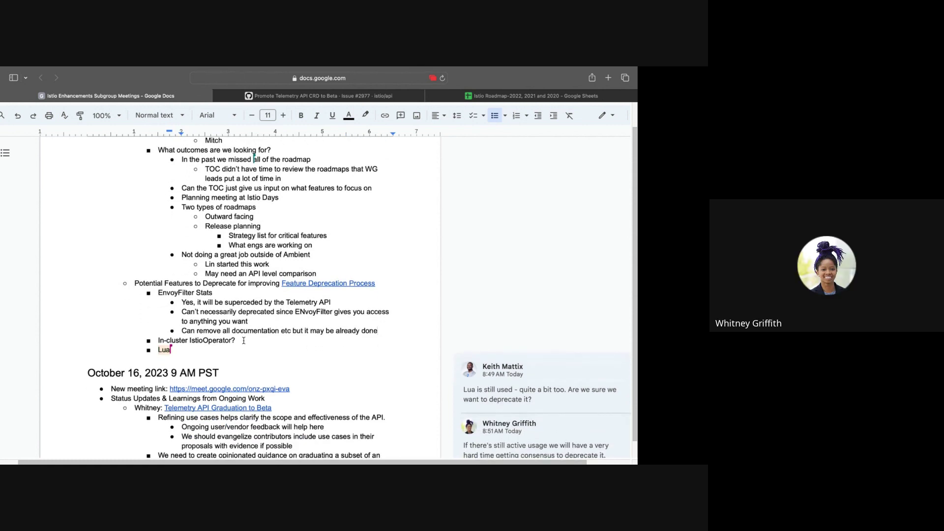
pyautogui.scroll(-1, 244, 340)
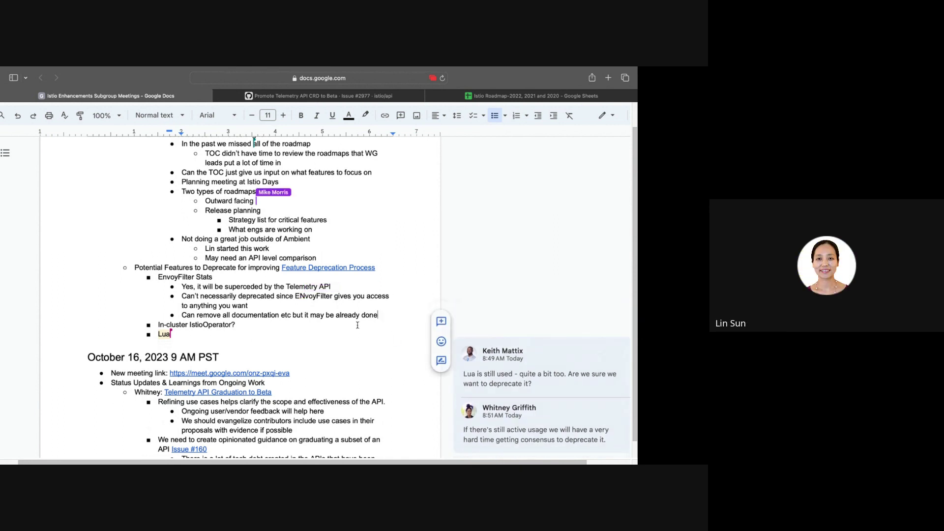
pyautogui.click(305, 296)
pyautogui.press('BackSpace')
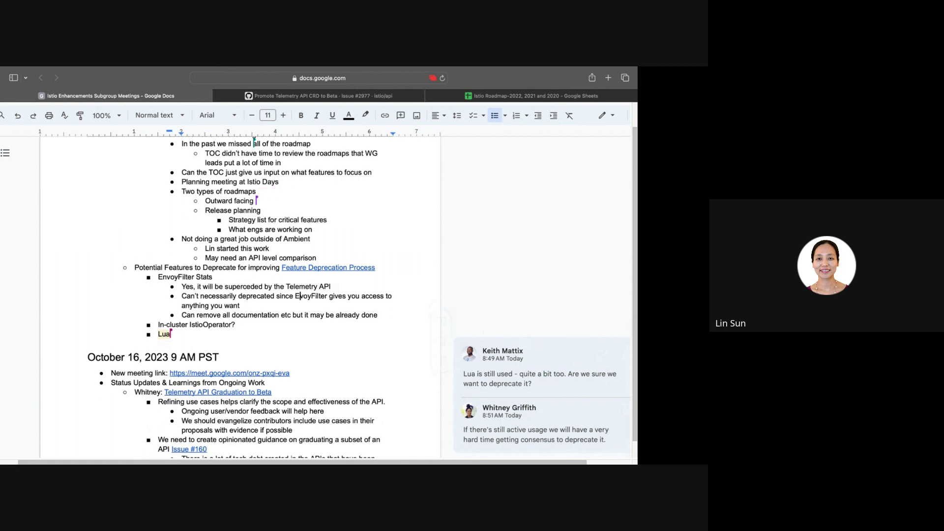
pyautogui.write('n')
pyautogui.click(291, 325)
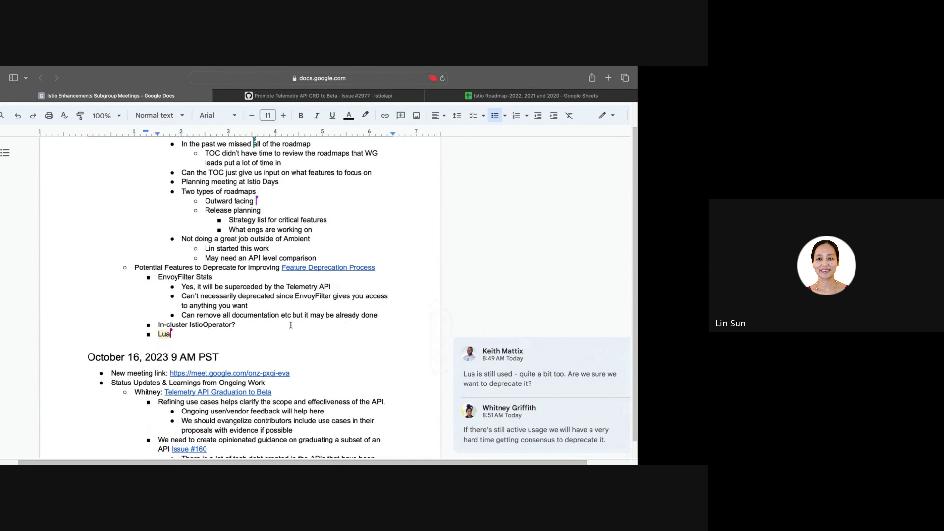
# - Under In-cluster IstioOperator?, add 'Should already be disallowed for Ambient' and 'Hard to deprecate for sidecar'
pyautogui.press('Return')
pyautogui.press('Tab')
pyautogui.write('Shoul')
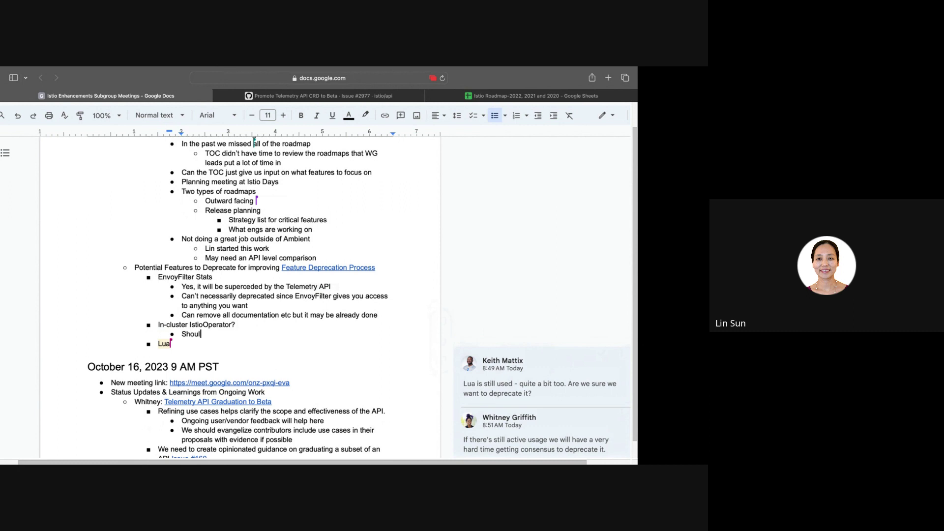
pyautogui.write('d already be disallowed for A')
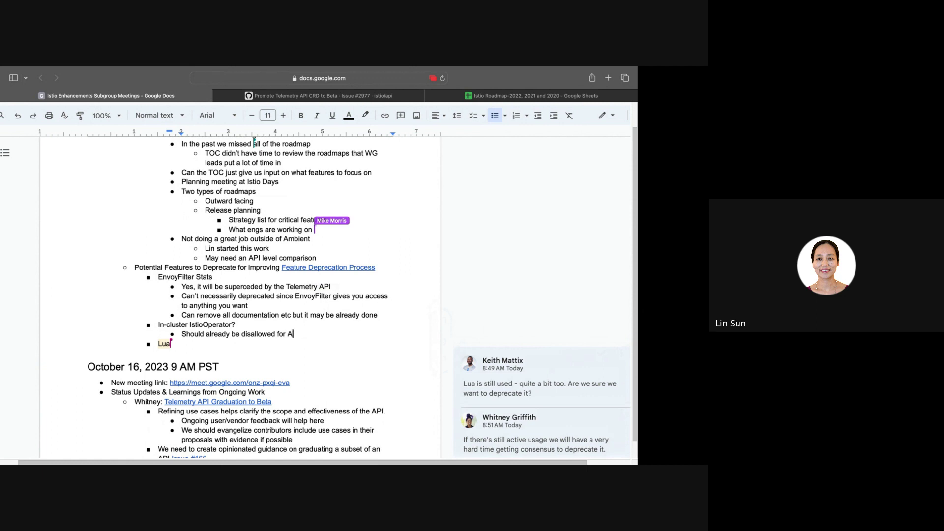
pyautogui.write('mbient')
pyautogui.press('Return')
pyautogui.write('H')
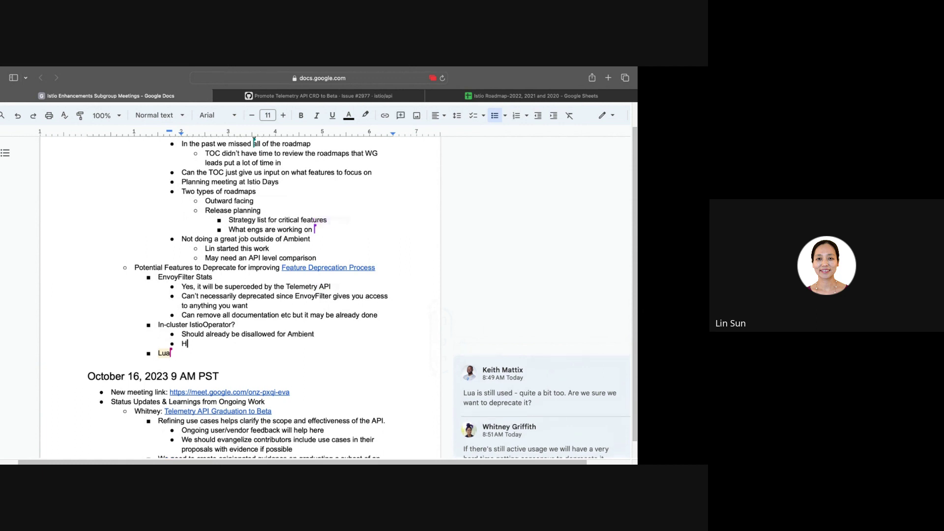
pyautogui.write('ard to deprecate for succ')
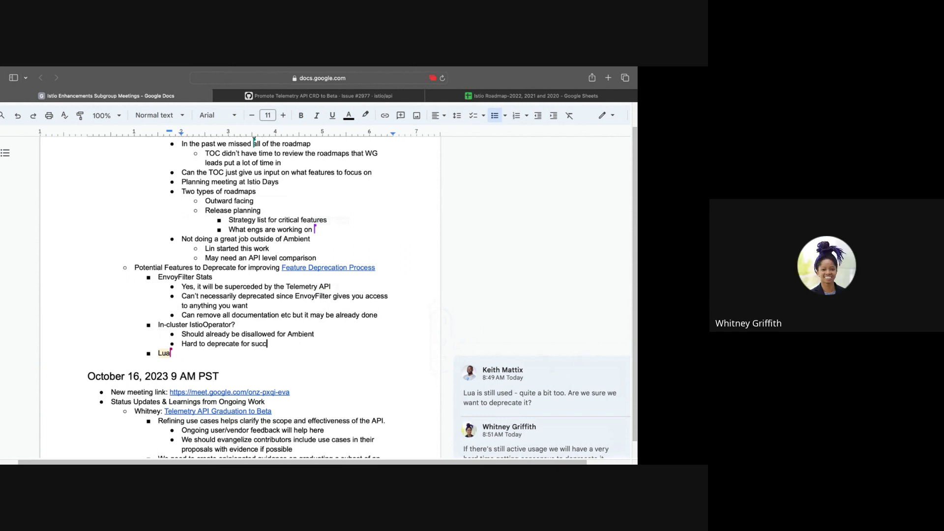
pyautogui.write('ess')
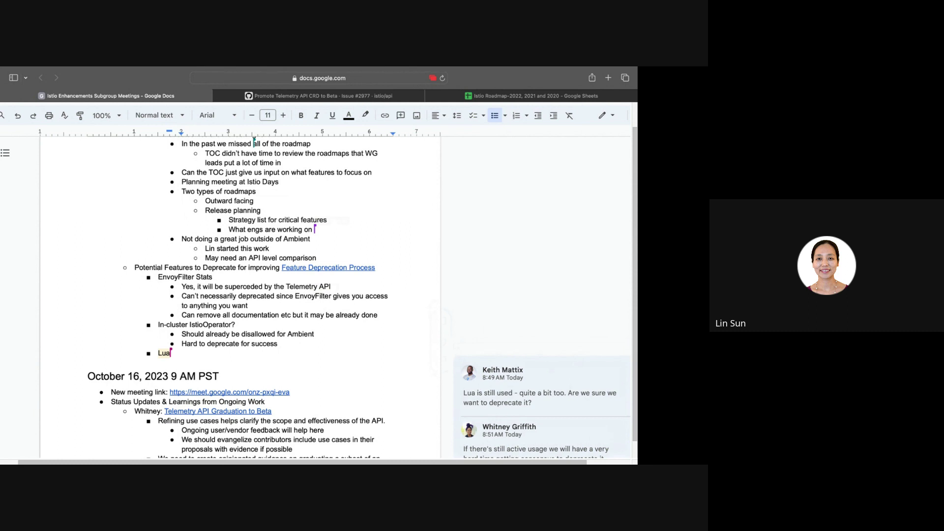
pyautogui.press('BackSpace')
pyautogui.press('BackSpace')
pyautogui.press('BackSpace')
pyautogui.press('BackSpace')
pyautogui.press('BackSpace')
pyautogui.press('BackSpace')
pyautogui.press('BackSpace')
pyautogui.press('BackSpace')
pyautogui.write('sidecar')
# - Nest the reasons 'Still in use' and 'Some people really like it' under the sidecar note
pyautogui.press('Return')
pyautogui.press('Tab')
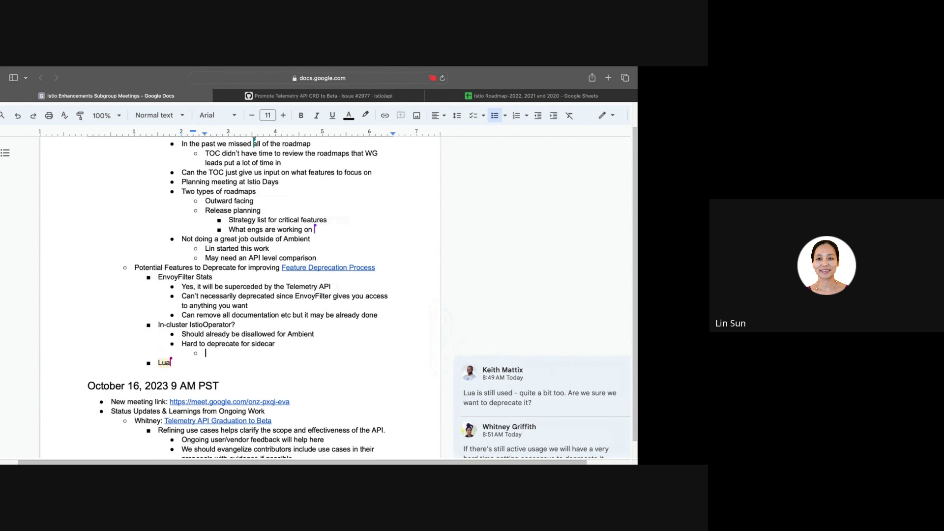
pyautogui.write('Still')
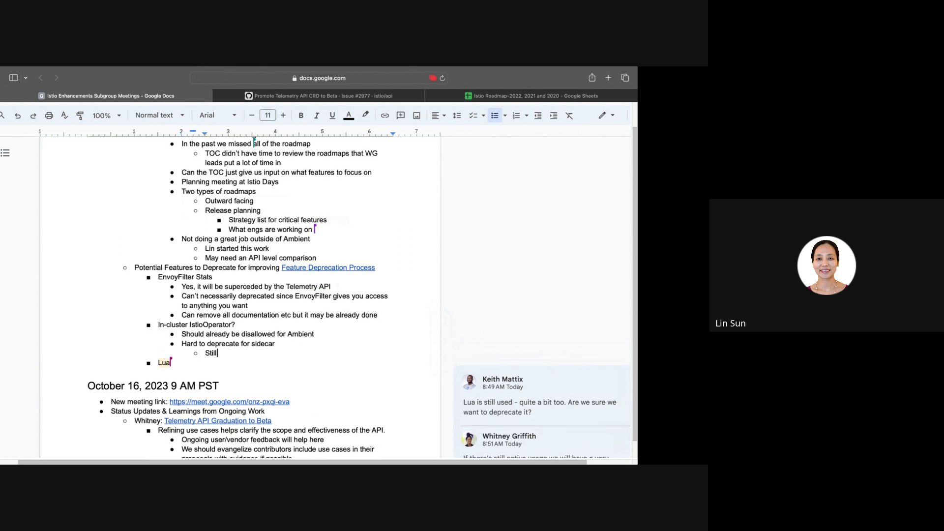
pyautogui.write(' in use')
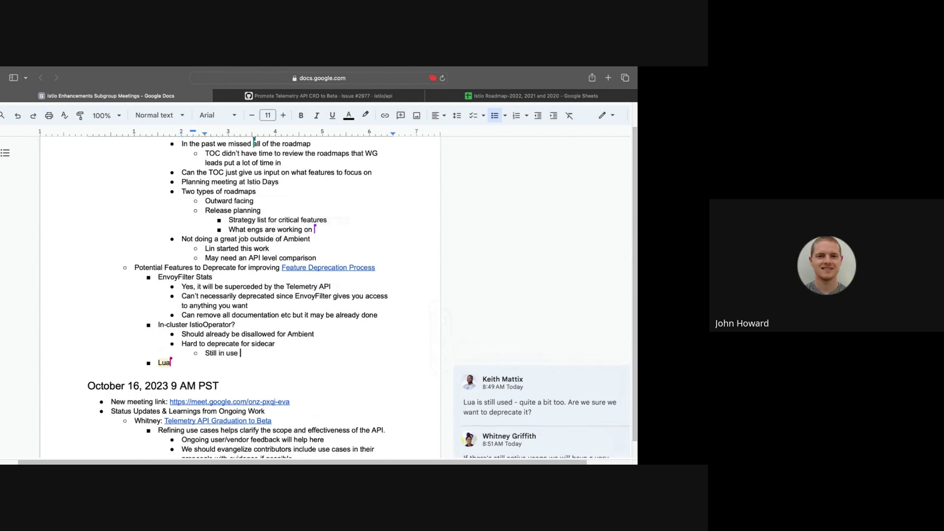
pyautogui.press('Return')
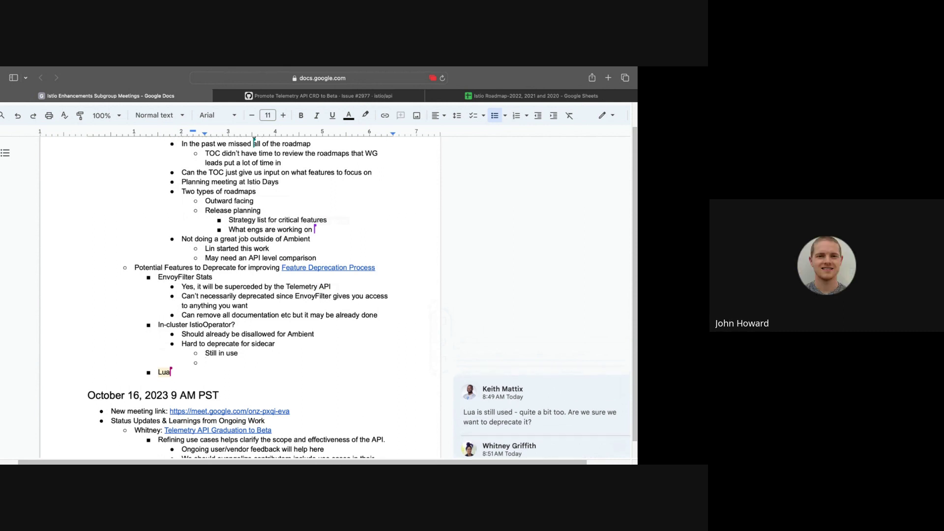
pyautogui.write('Ba')
pyautogui.press('BackSpace')
pyautogui.press('BackSpace')
pyautogui.write('Some people')
pyautogui.write(' have')
pyautogui.press('BackSpace')
pyautogui.press('BackSpace')
pyautogui.press('BackSpace')
pyautogui.press('BackSpace')
pyautogui.press('BackSpace')
pyautogui.write('really like it')
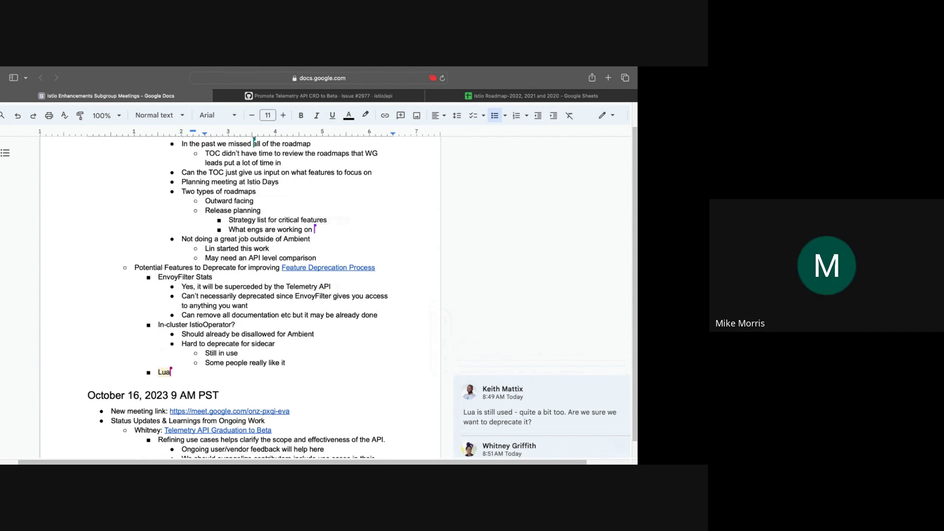
# - Add the outdented bullet 'Can use case discovery help transition users away from IstioOperator?' with an empty bullet below
pyautogui.press('Return')
pyautogui.hotkey('shift', 'Tab')
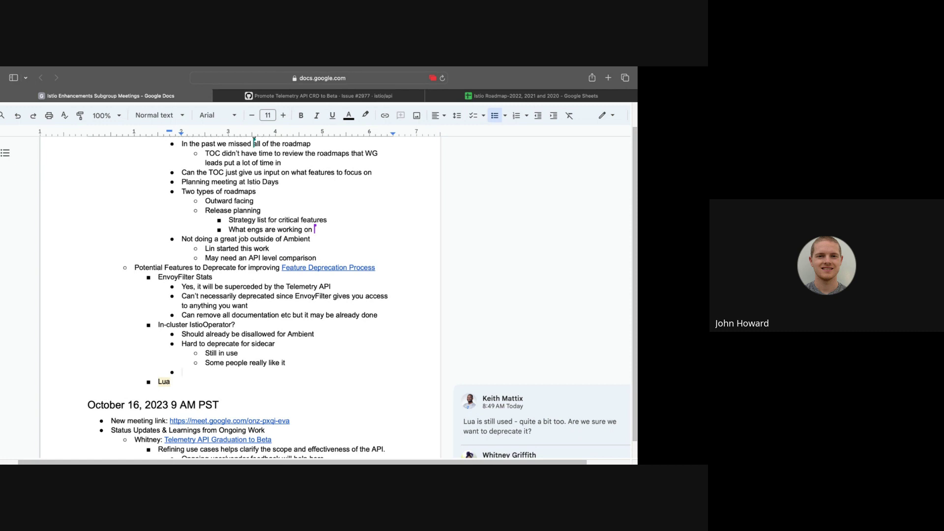
pyautogui.write('Can use case discovery help t')
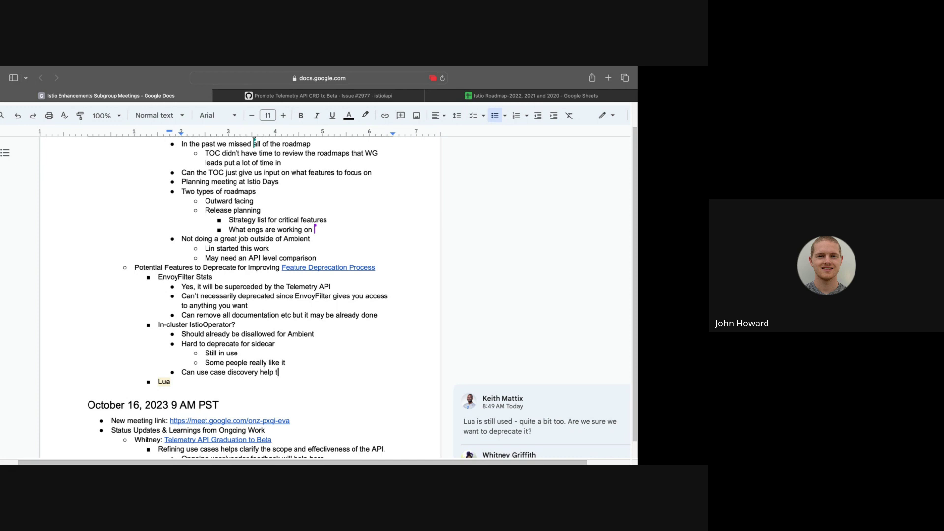
pyautogui.write('ransition users away from IstioOperator?')
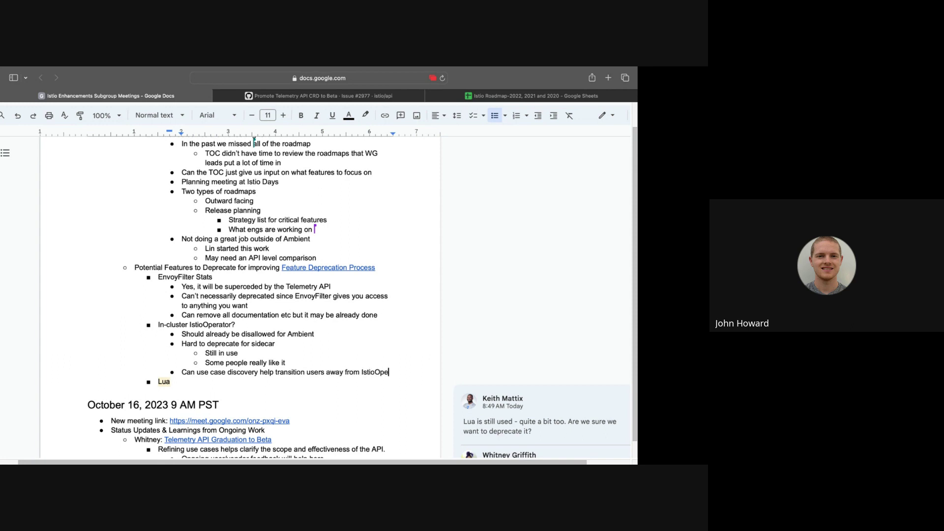
pyautogui.press('Return')
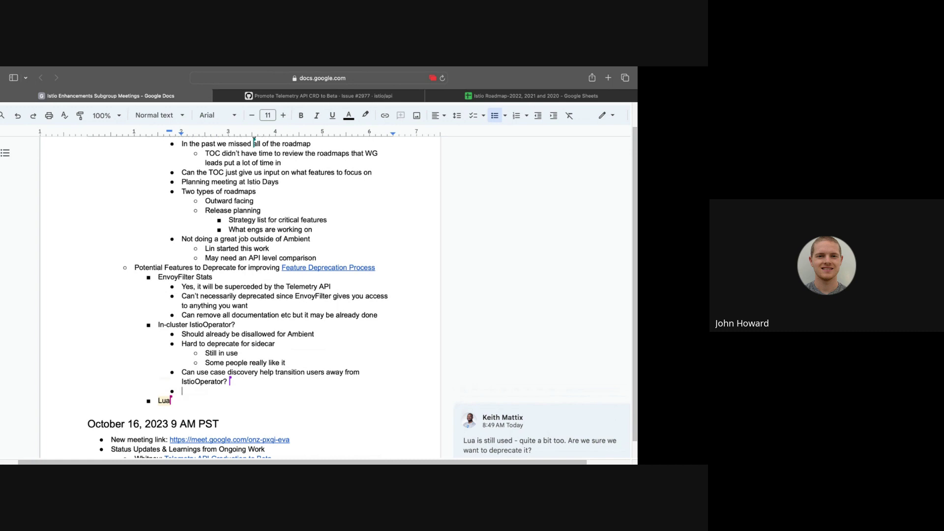
# - Type the question 'Why haven't Istio remove it ?' and start a nested sub-bullet beneath it
pyautogui.write("Why haven't Istio remove it ?")
pyautogui.press('Return')
pyautogui.press('Tab')
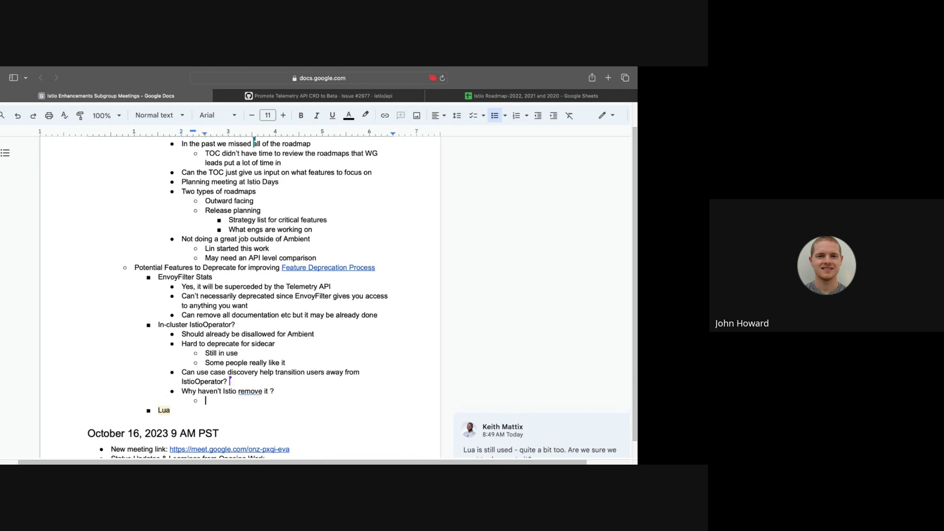
# - Accept the grammar fix changing 'remove' to 'removed', leaving the sub-bullet empty
pyautogui.click(251, 393)
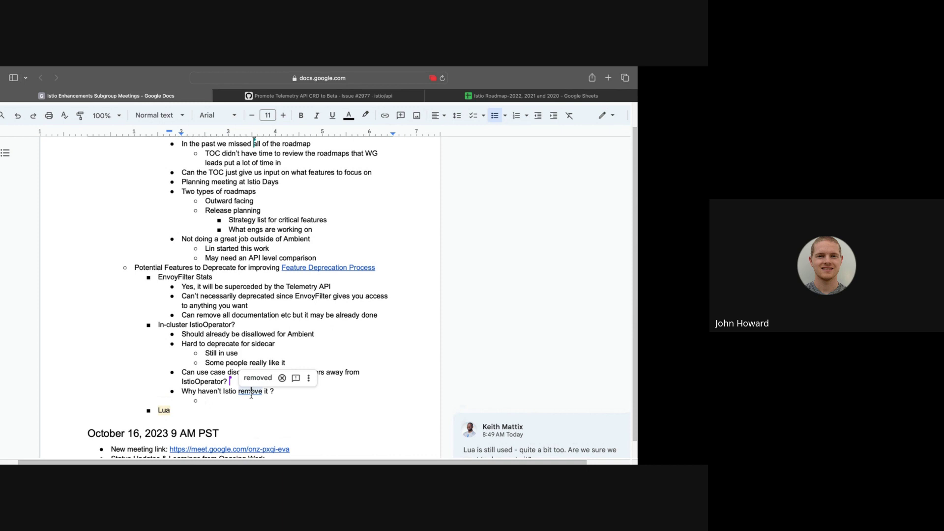
pyautogui.click(256, 377)
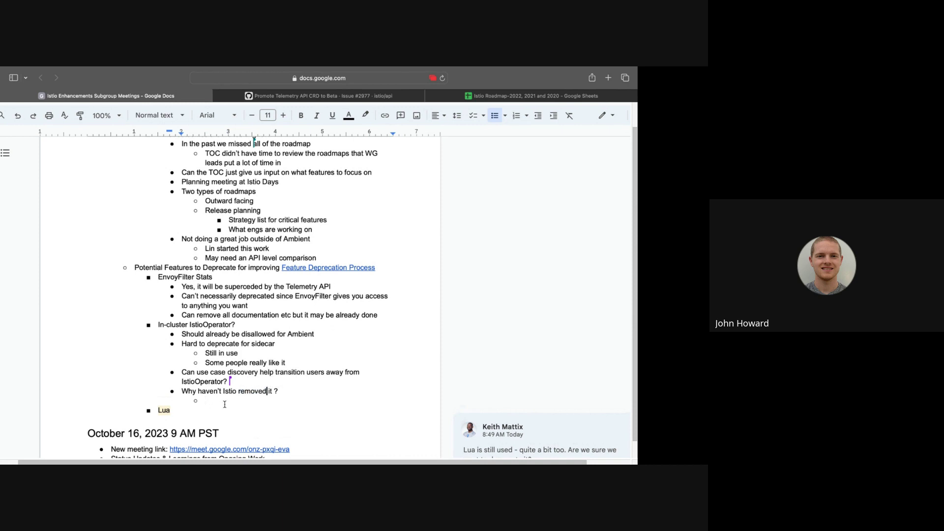
pyautogui.click(222, 402)
pyautogui.write('Hi')
pyautogui.press('BackSpace')
pyautogui.write('i')
pyautogui.press('BackSpace')
pyautogui.press('BackSpace')
# - Ignore the spelling flag on 'Istio' in the new question bullet
pyautogui.click(225, 391)
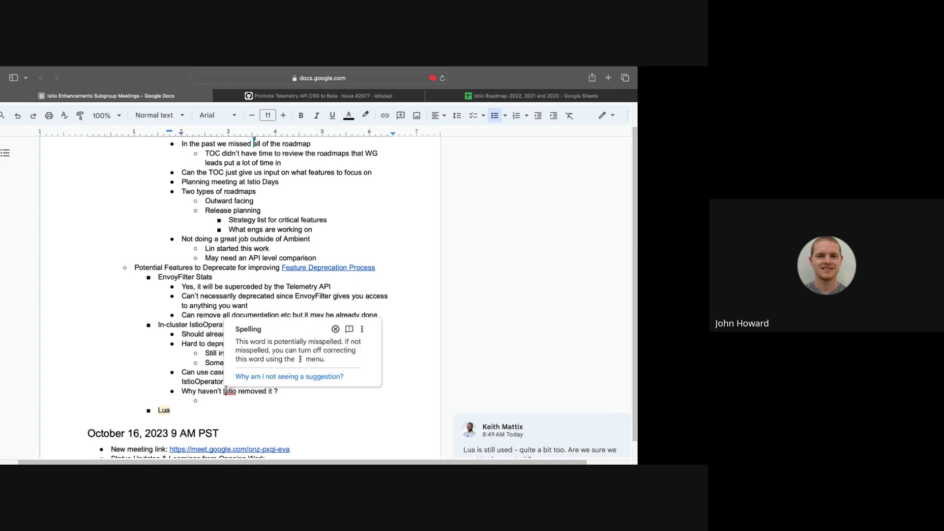
pyautogui.click(335, 329)
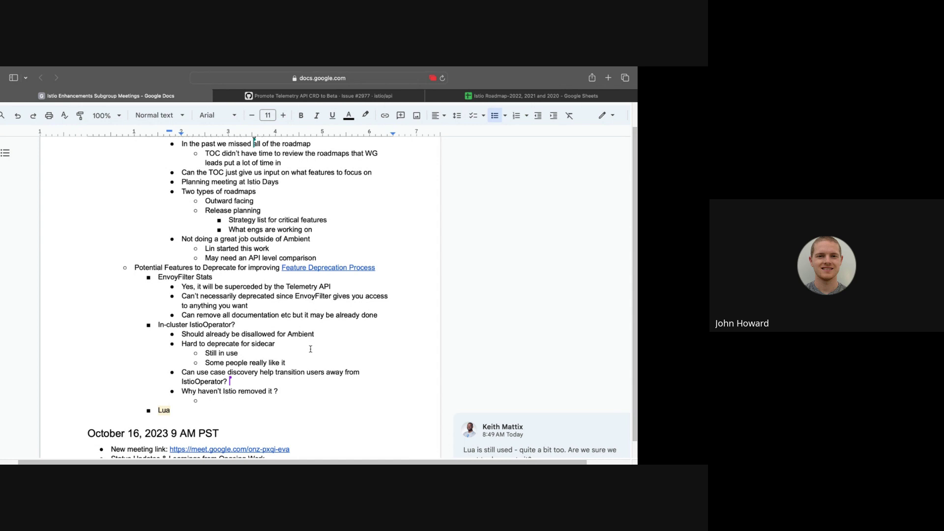
# - Type 'Migration path' in the empty sub-bullet under the Istio removal question
pyautogui.press('Down')
pyautogui.write('Migration pat h')
pyautogui.press('BackSpace')
pyautogui.press('BackSpace')
pyautogui.write('h')
# - Nest 'RedHat has been working on an alt Istio Operator' beneath Migration path
pyautogui.click(206, 401)
pyautogui.press('Return')
pyautogui.press('Tab')
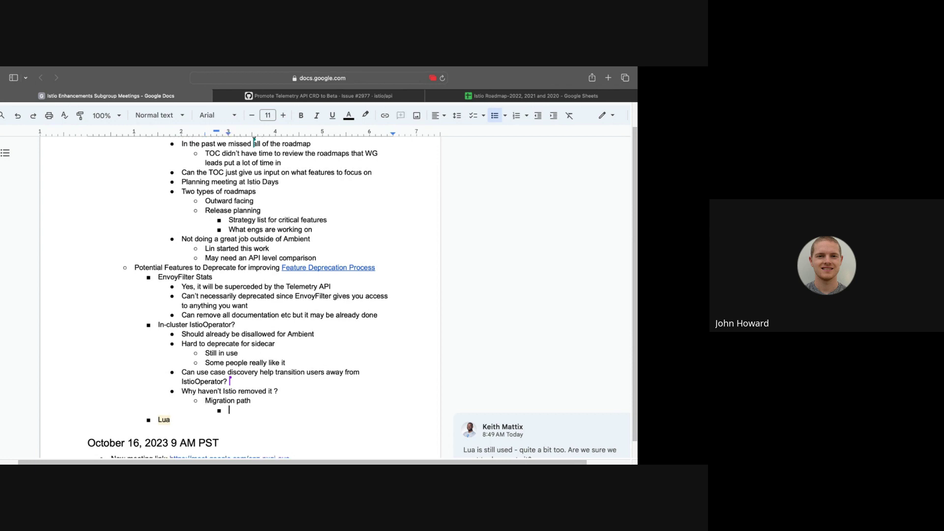
pyautogui.write('RedHat')
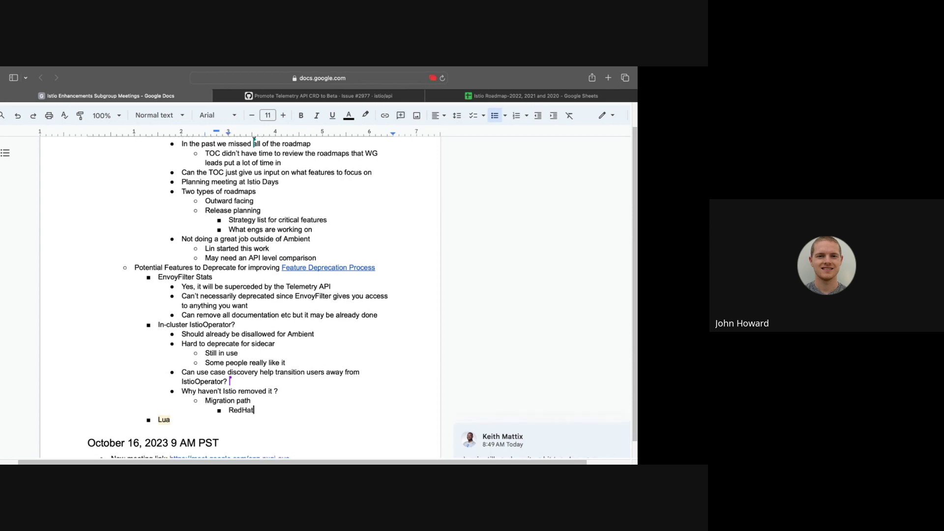
pyautogui.write(' has been working on an alt Istio Operator')
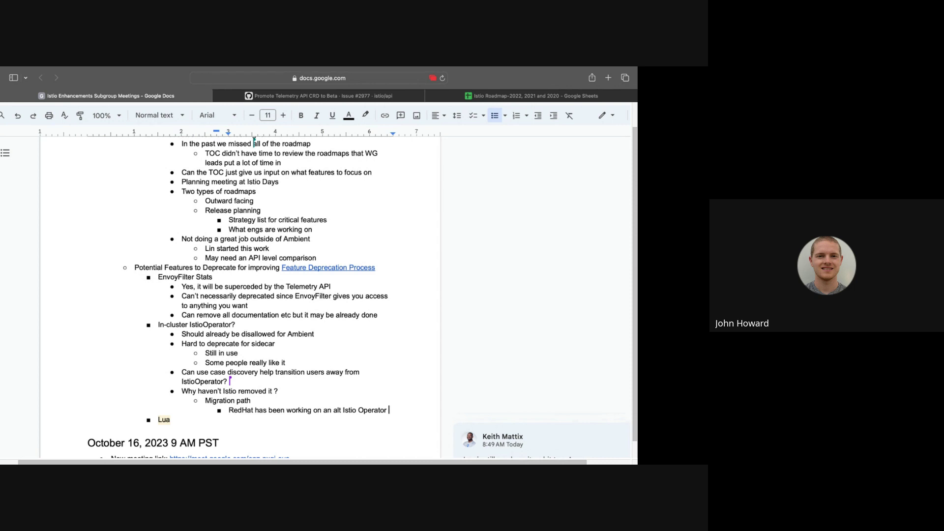
pyautogui.press('Return')
# - Add 'Adopt helm or istioctl' as the next nested bullet under Migration path
pyautogui.write('Ado')
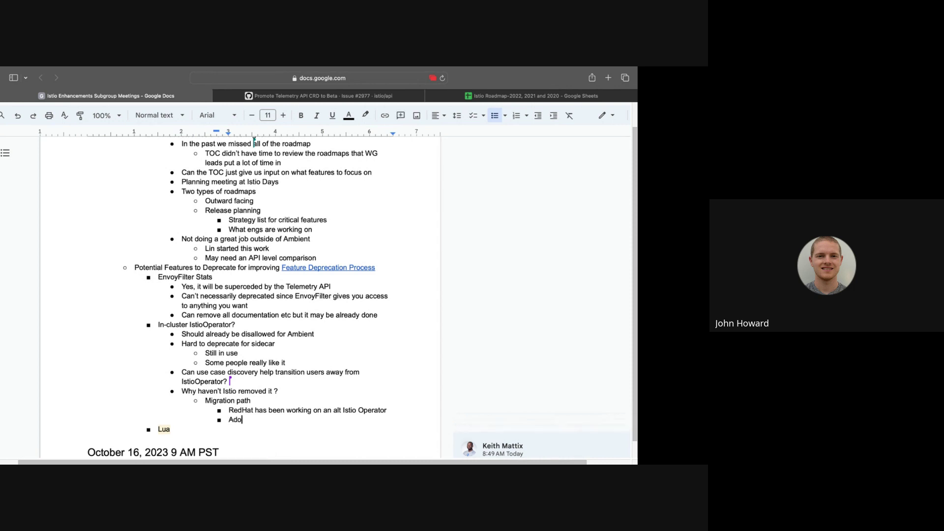
pyautogui.write('pt helm or istioctl')
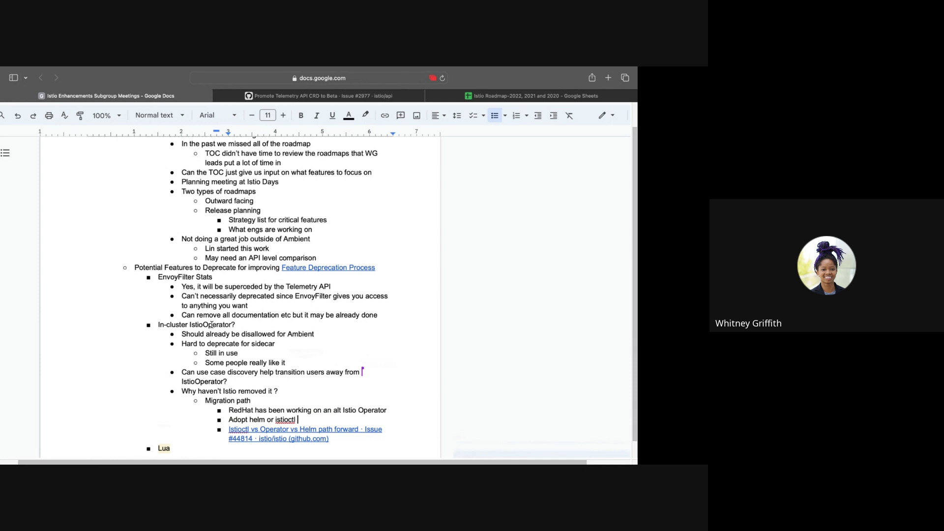
# - Open the comment thread on 'Lua' with the reply about active usage hindering deprecation
pyautogui.scroll(-2, 212, 325)
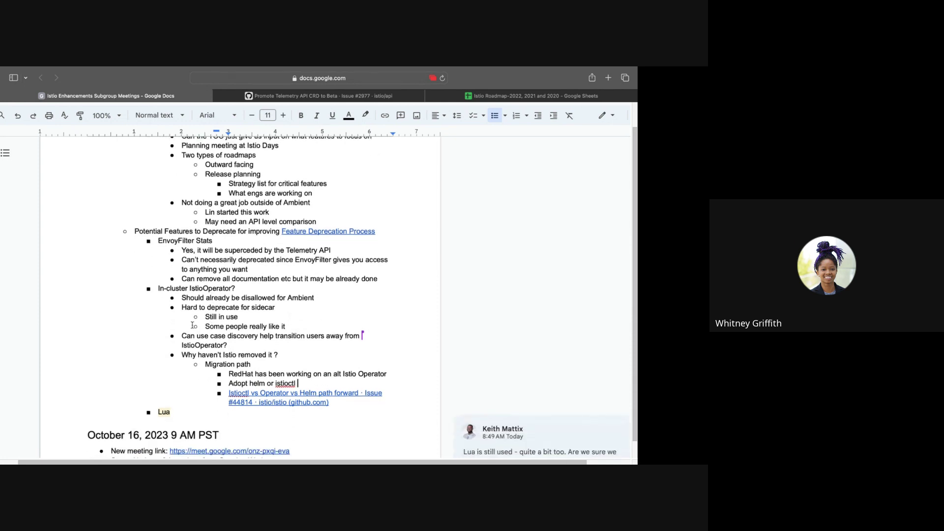
pyautogui.scroll(-3, 190, 324)
pyautogui.click(172, 351)
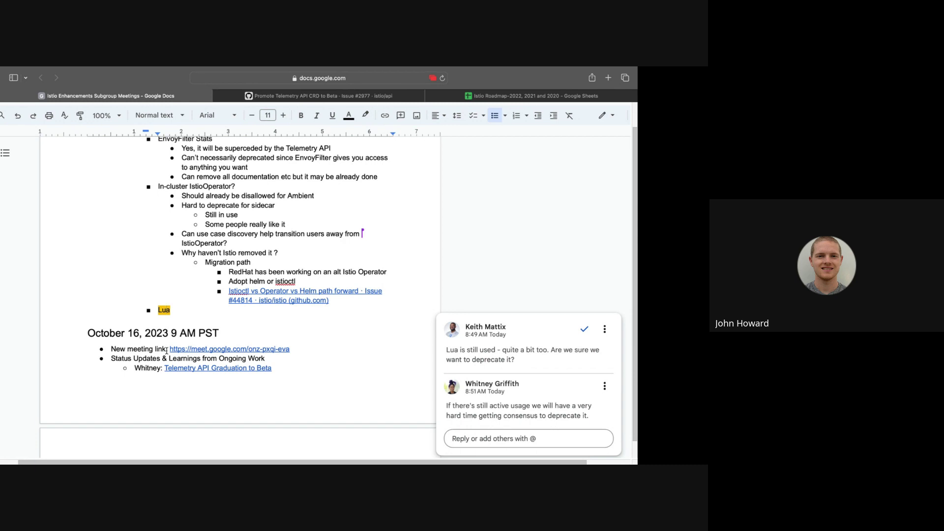
# - Add a Lua bullet: 'Not clear what deprecating this really means similar to EnvoyFilter Stats'
pyautogui.press('Return')
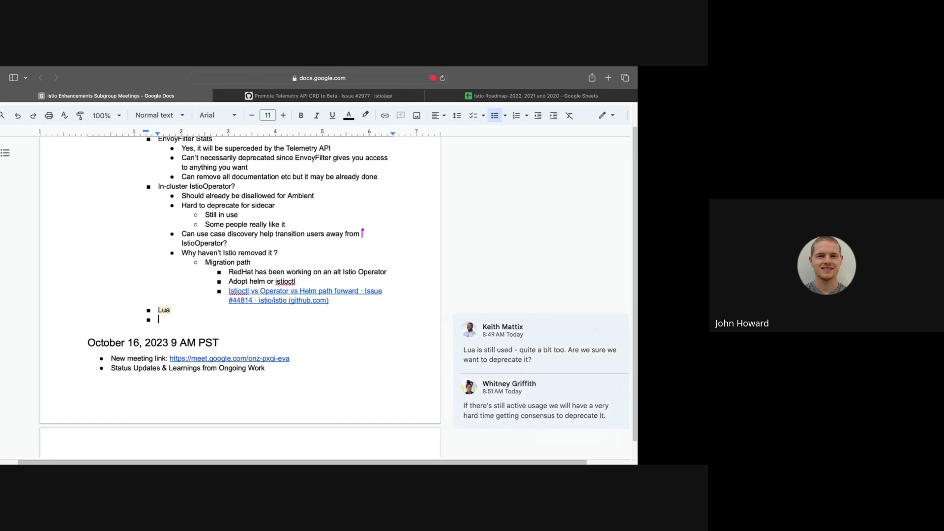
pyautogui.write('Not clear what deprecat')
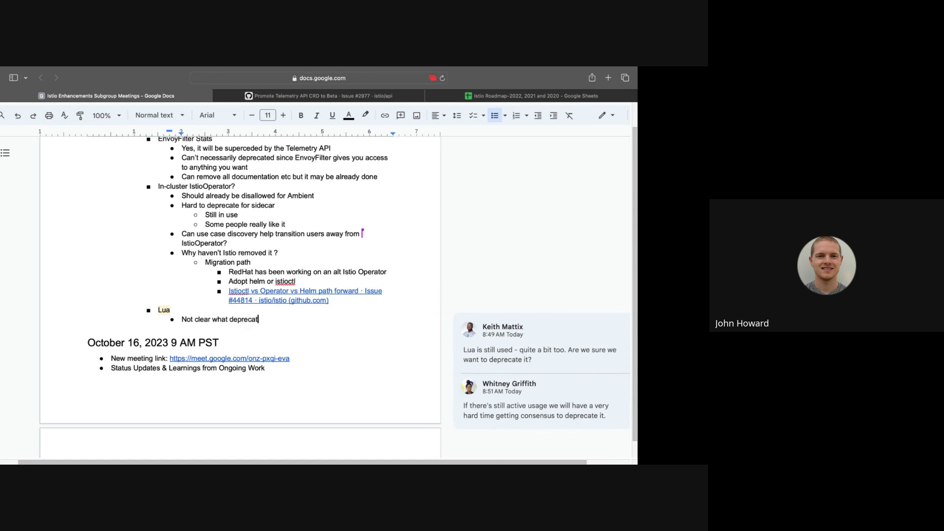
pyautogui.write('ing this really means similar to')
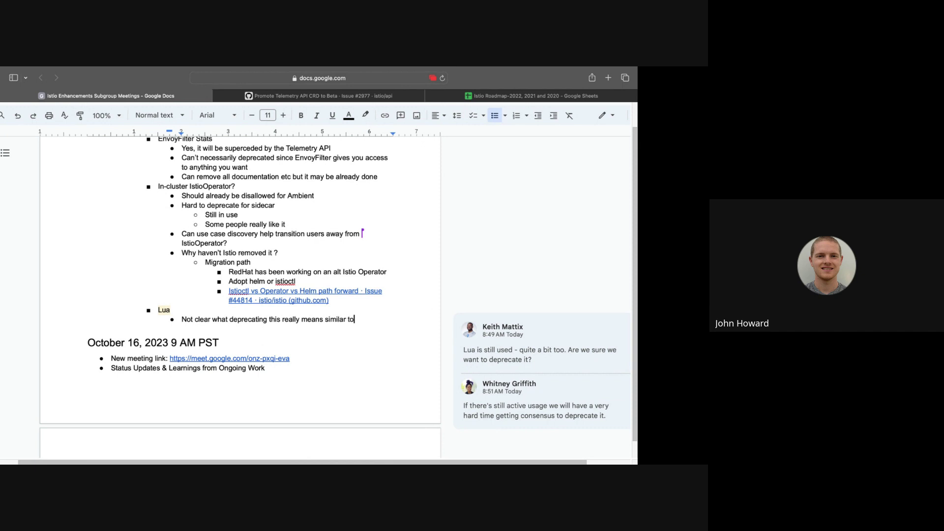
pyautogui.write(' EnvoyFilter Stats')
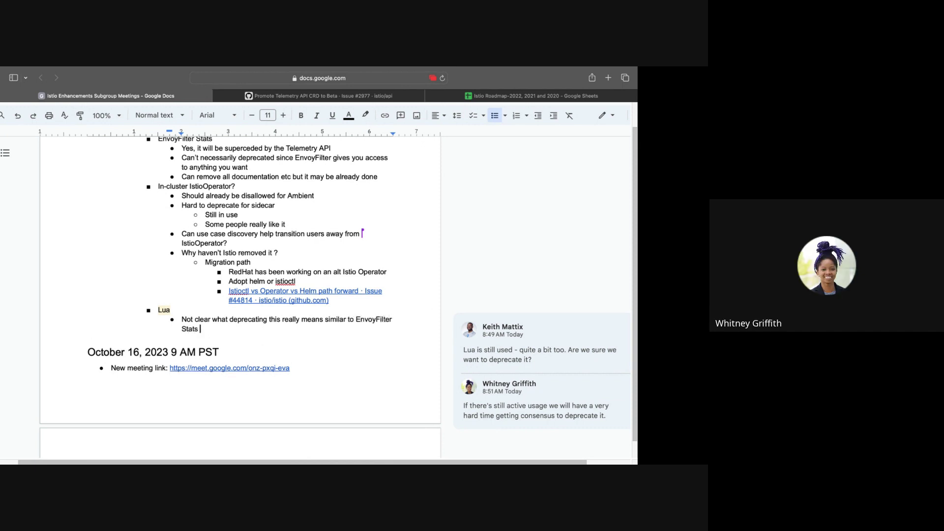
pyautogui.scroll(5, 261, 295)
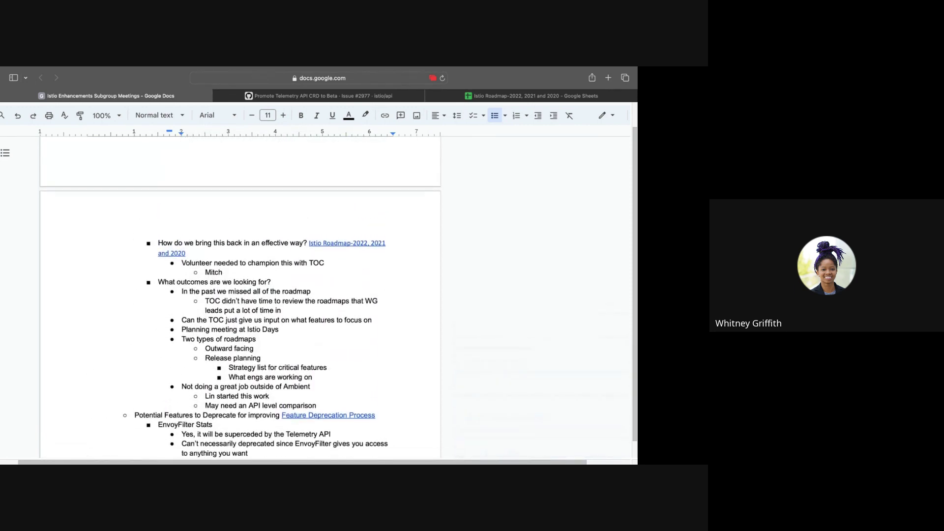
pyautogui.scroll(-3, 260, 295)
pyautogui.scroll(-2, 260, 295)
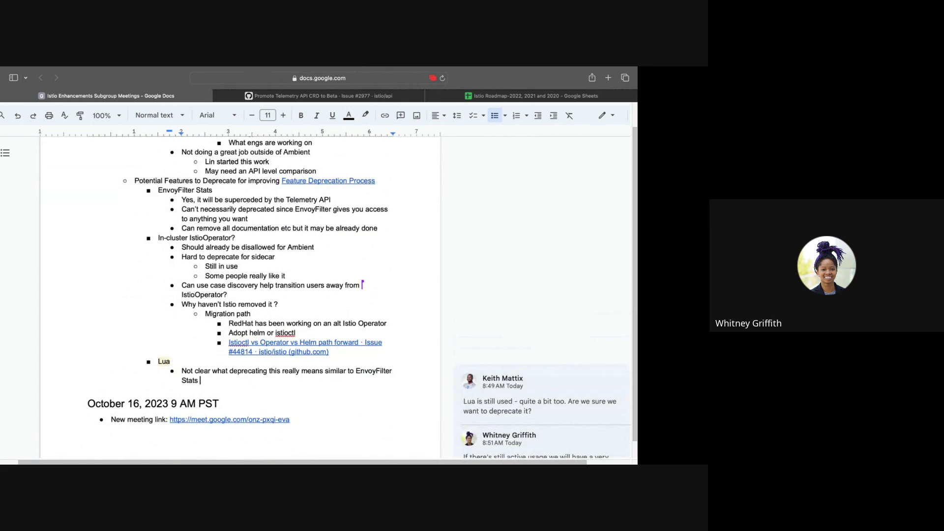